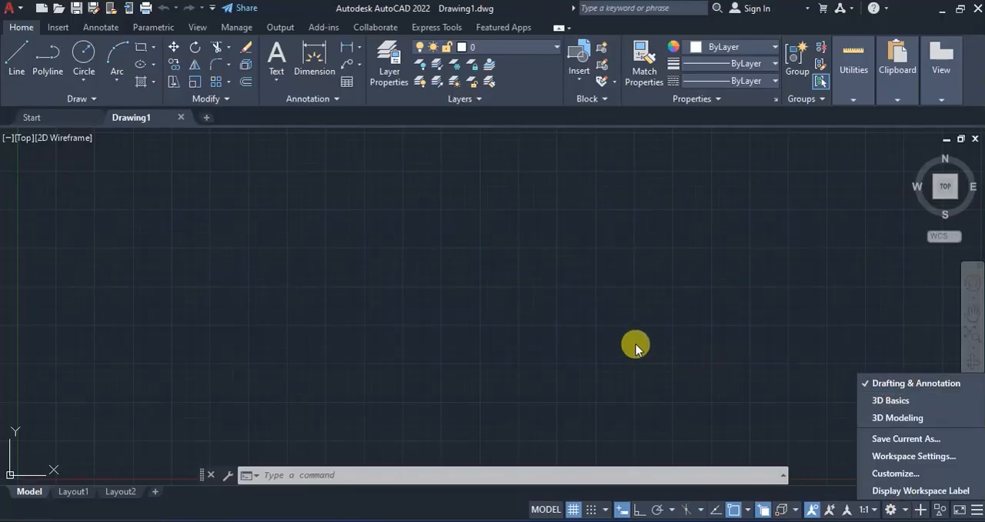
- Check the bulb figure in the exam PDF and draw a 24 by 21 rectangle for the bulb's cap
left_click(543, 323)
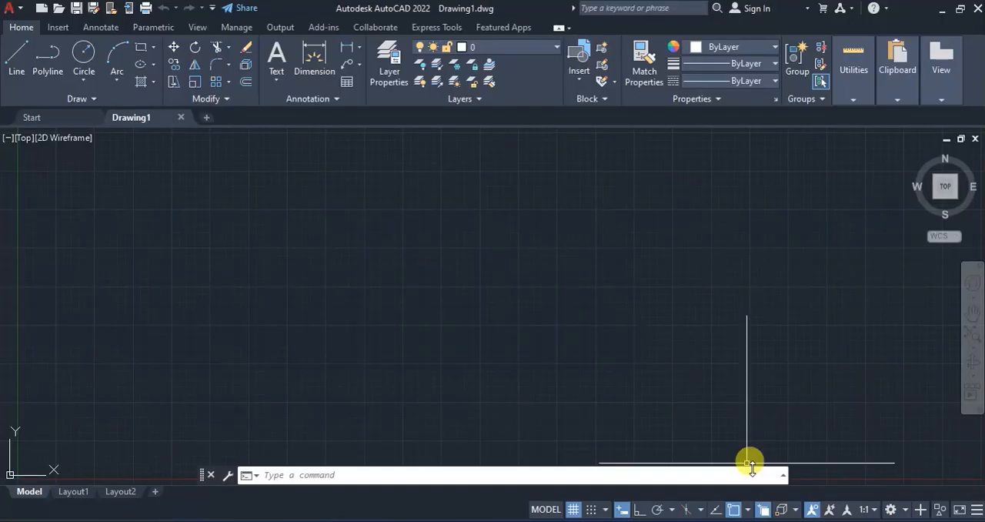
key("alt+Tab")
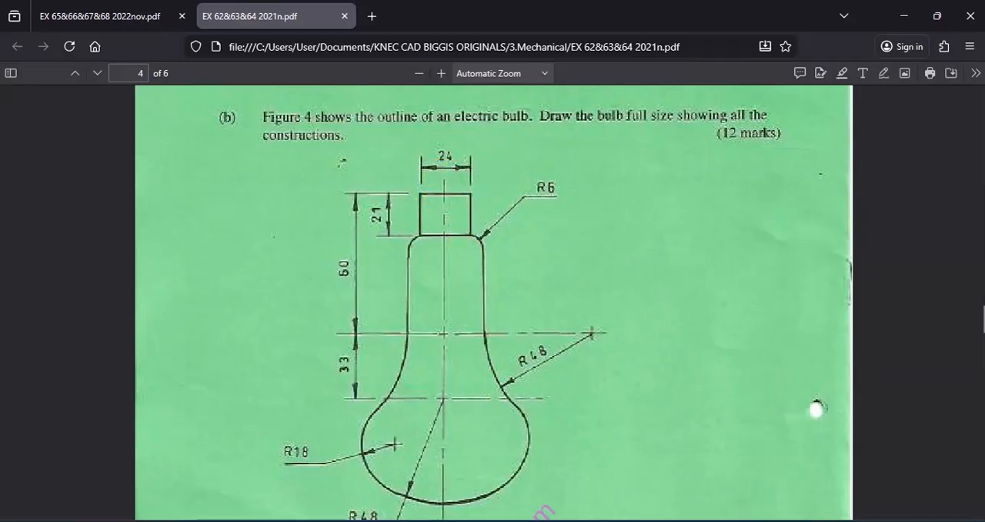
key("alt+Tab")
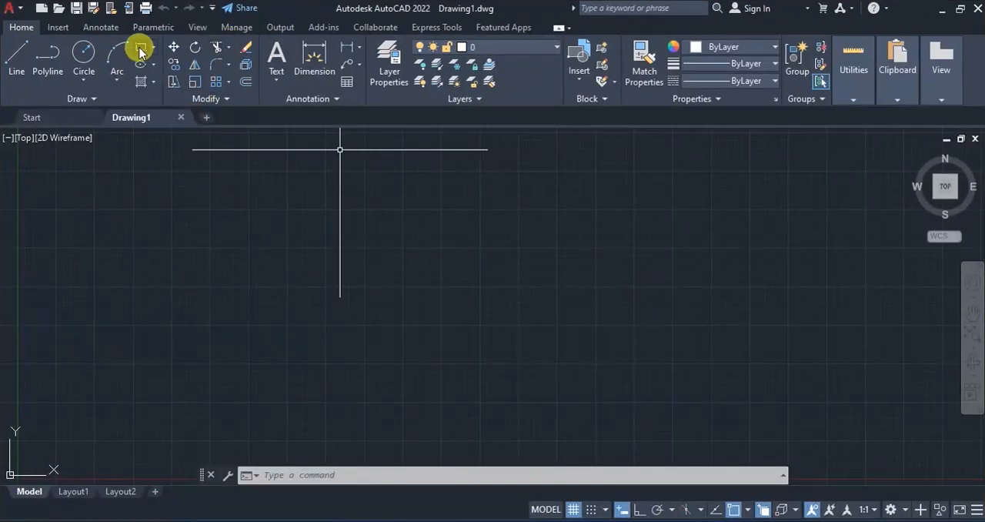
left_click(141, 49)
left_click(367, 199)
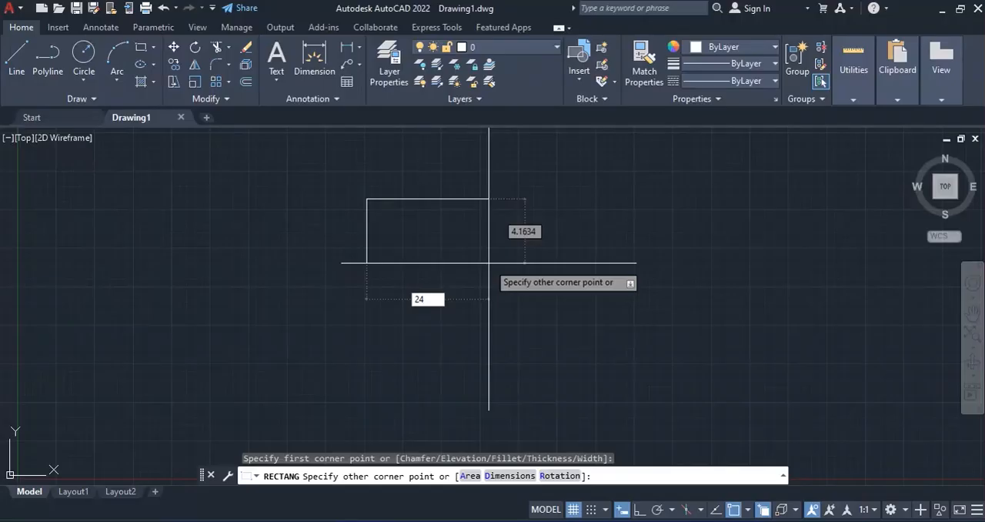
type("24")
key("Tab")
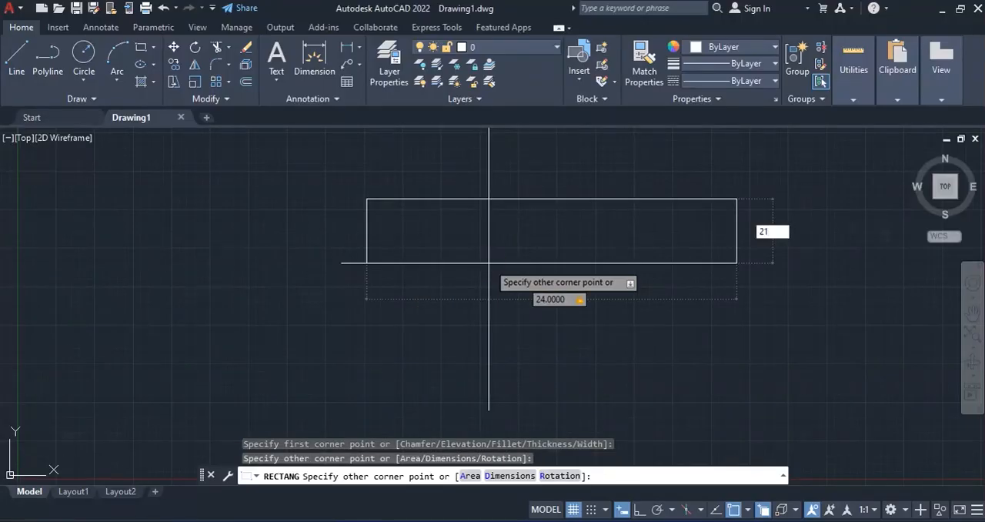
type("21")
key("Return")
- Move the UCS origin about 313 units away at 210°, well below and to the left of the rectangle
scroll(457, 213, "down", 5)
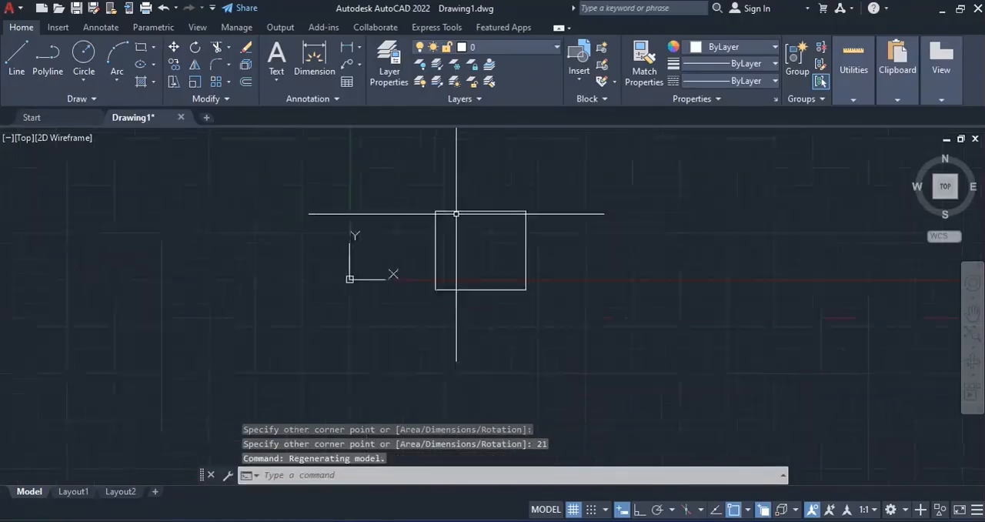
scroll(456, 213, "down", 4)
left_click(415, 238)
left_click(416, 238)
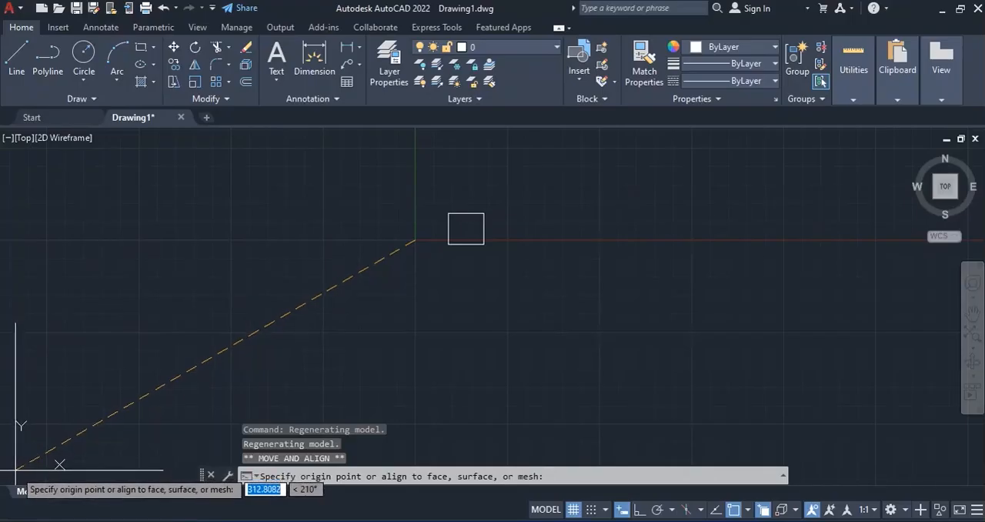
left_click(16, 468)
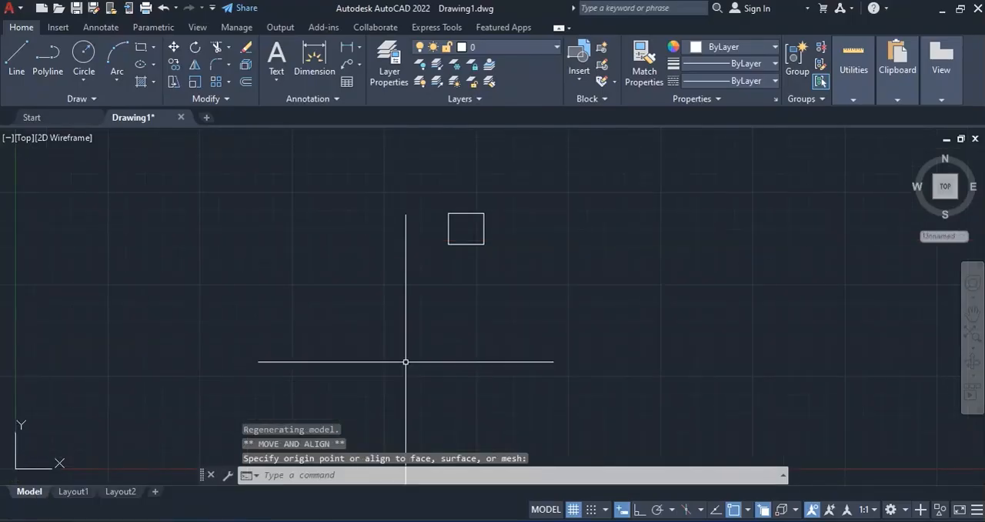
key("Escape")
key("Escape")
key("Escape")
scroll(471, 171, "down", 2)
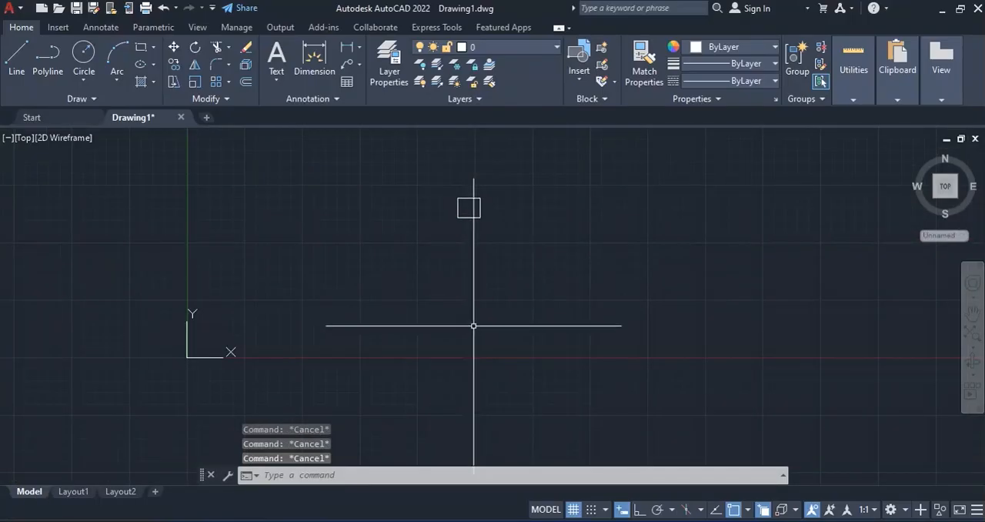
scroll(496, 215, "up", 2)
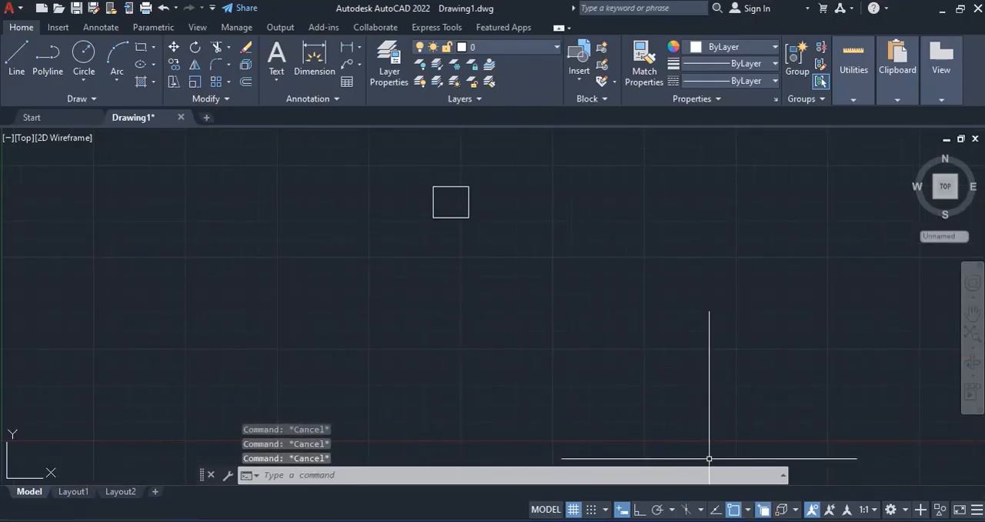
- Check the bulb figure, turn Ortho on and draw a vertical line straight down from the rectangle's lower-right corner
left_click(735, 520)
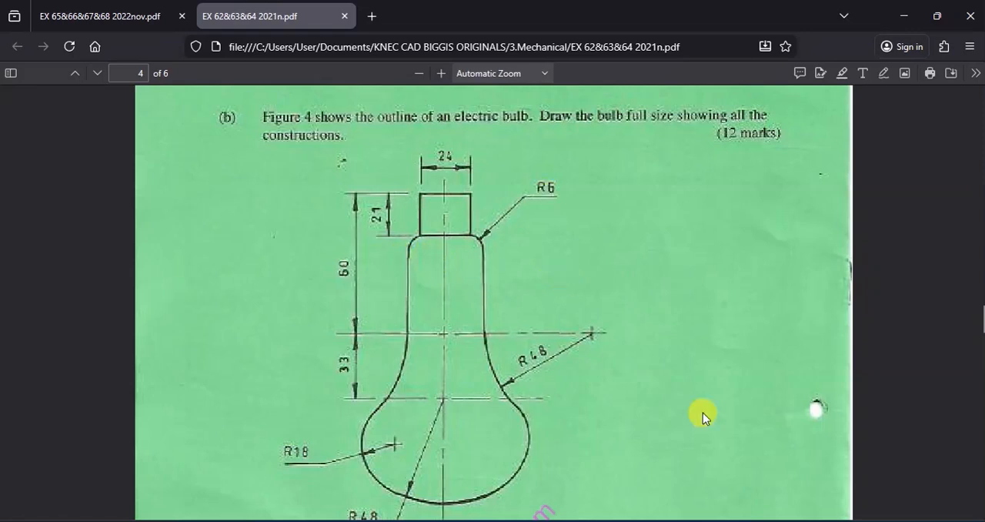
left_click(766, 519)
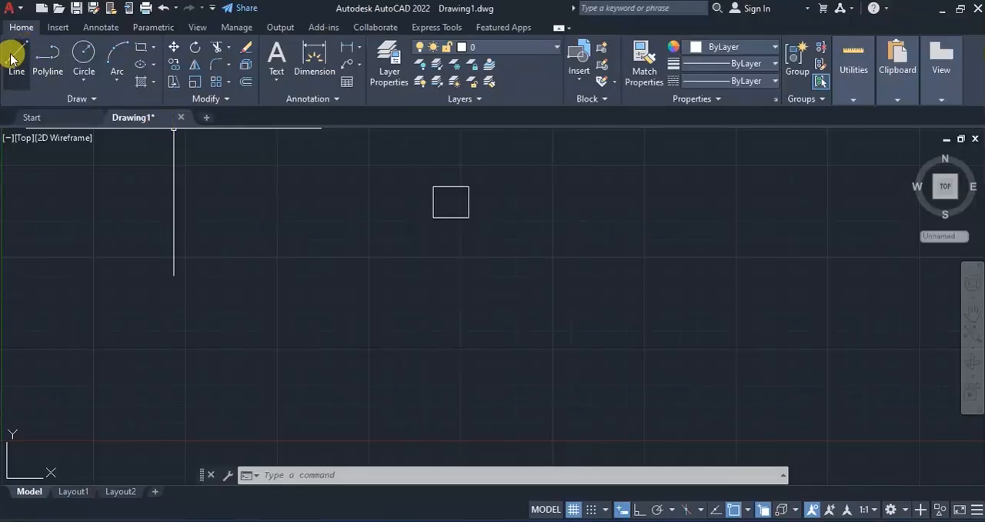
left_click(17, 55)
left_click(468, 217)
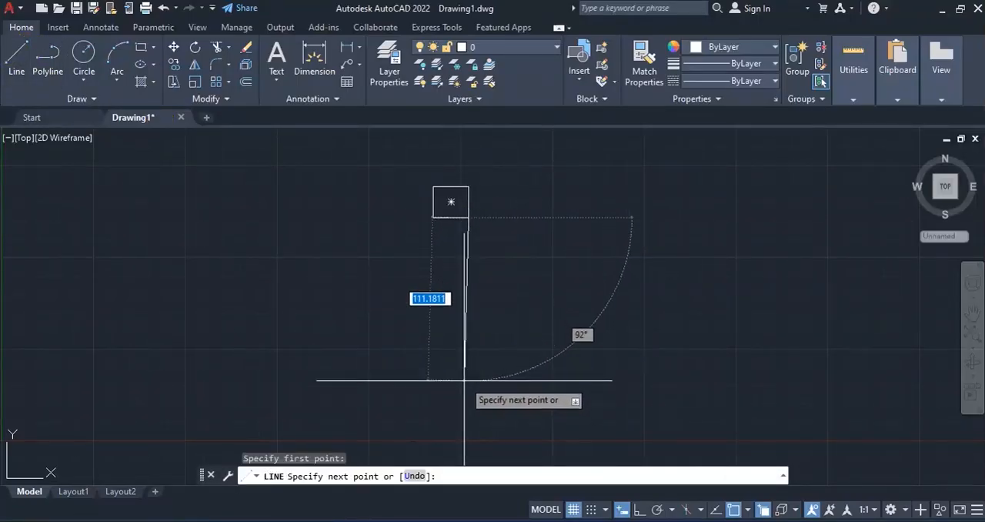
left_click(640, 509)
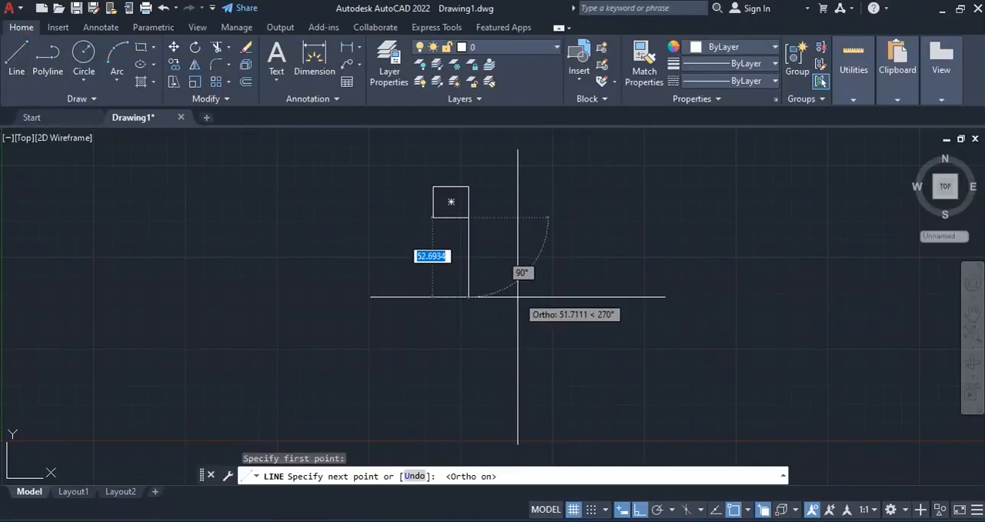
left_click(468, 315)
key("Return")
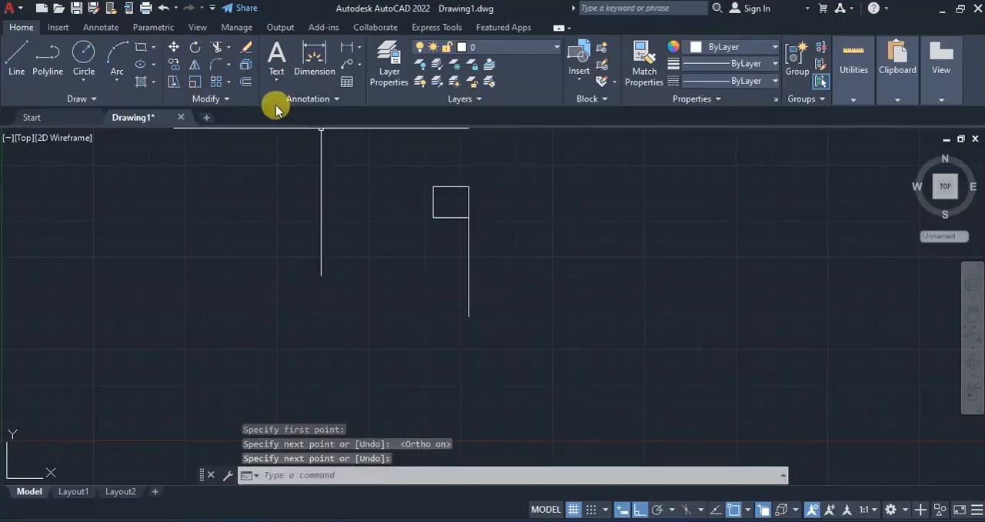
- Offset the vertical line 6 units outward to the right
left_click(242, 80)
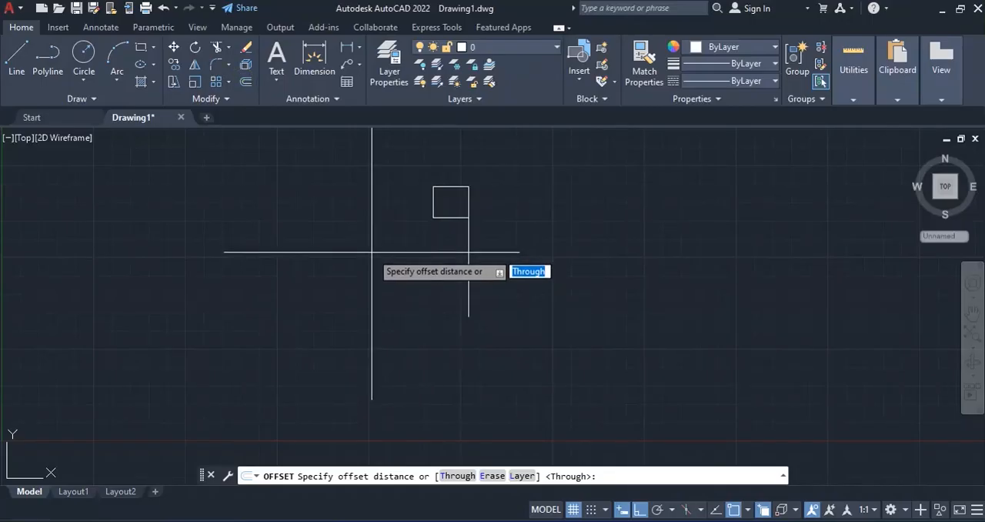
type("6")
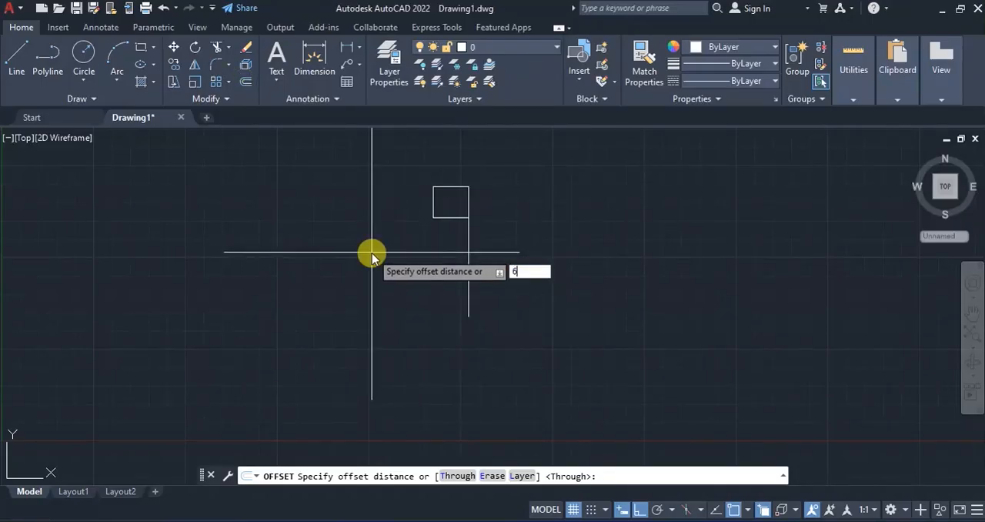
key("Return")
left_click(470, 243)
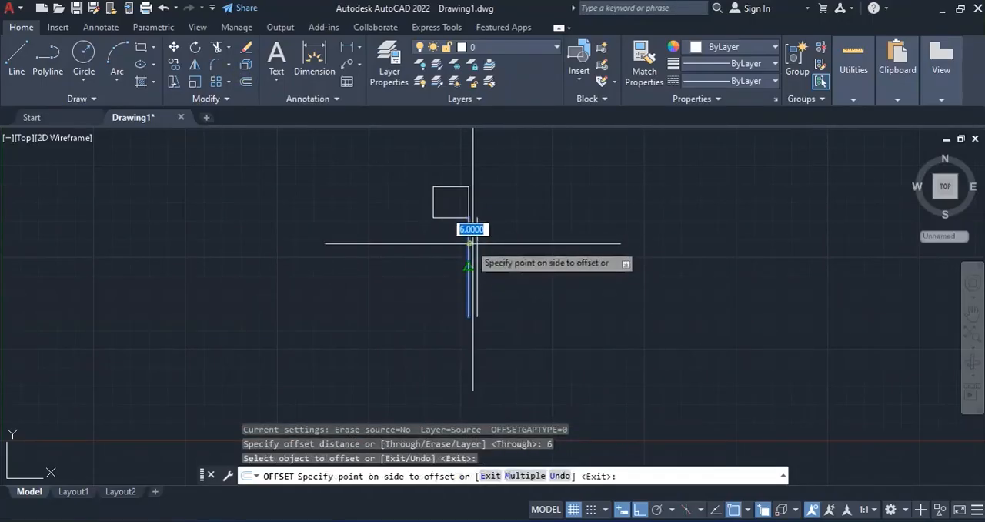
left_click(638, 279)
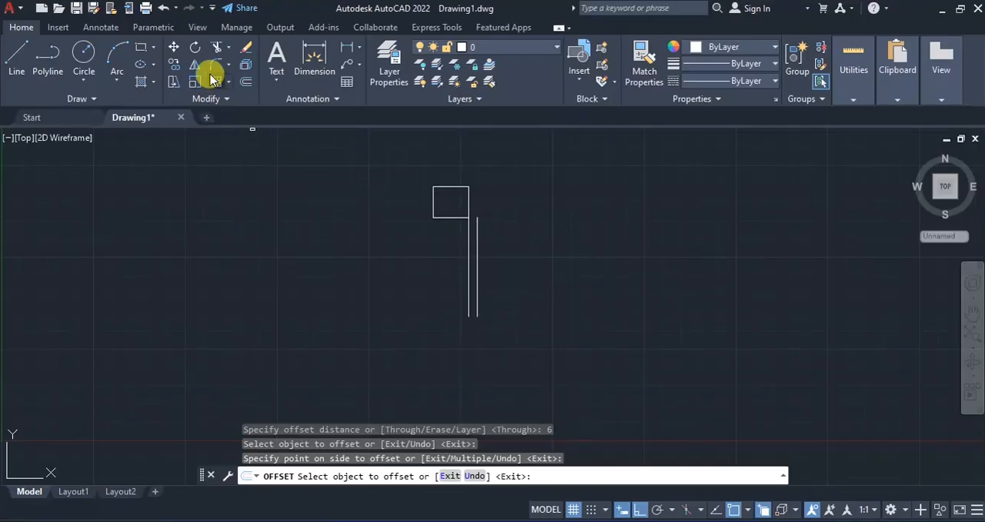
- Copy both vertical lines from the outer line's upper end to 6 units right of the left outline, using the rectangle's lower-left corner as destination
left_click(174, 63)
left_click(493, 284)
left_click(421, 287)
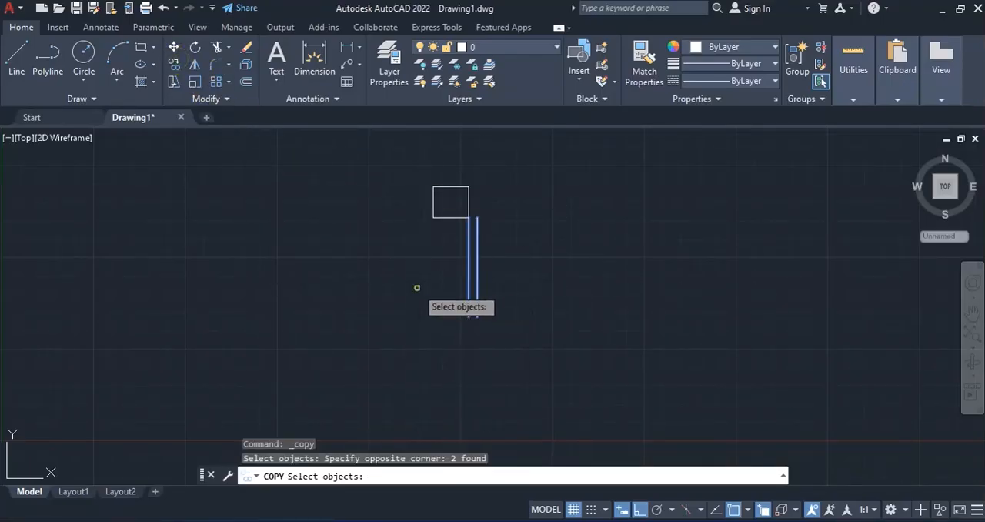
key("Return")
left_click(477, 218)
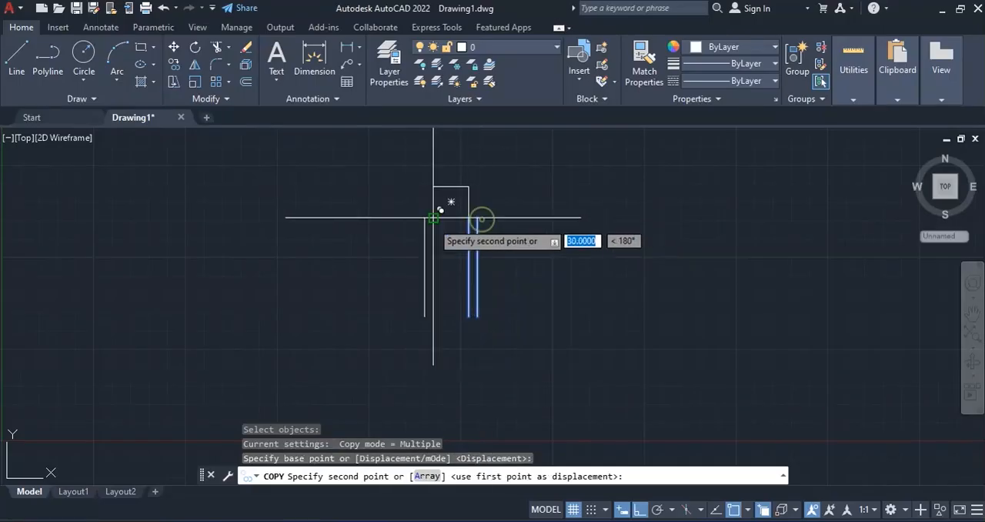
left_click(433, 219)
key("Return")
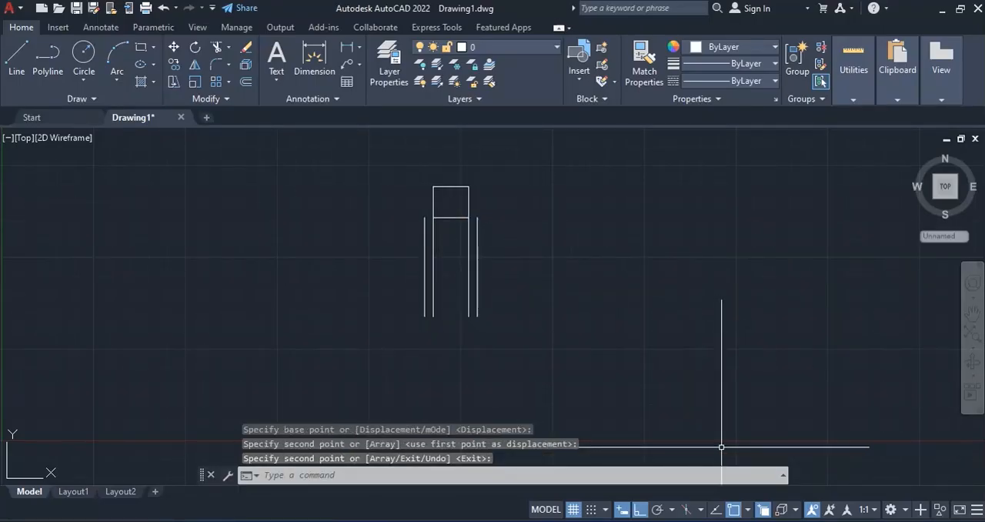
- Check the bulb figure and draw a horizontal line about 182 units long rightward from the midpoint of the rectangle's upper edge
key("alt+Tab")
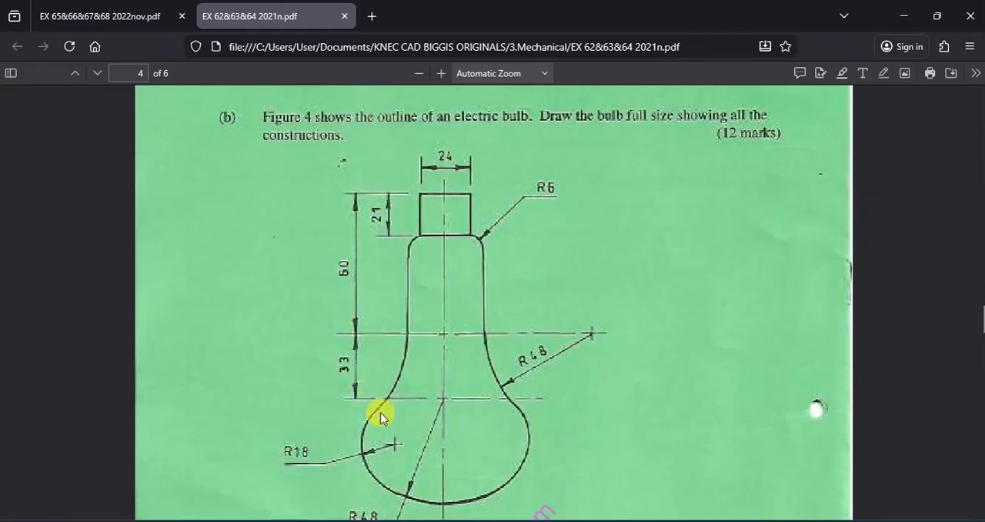
key("alt+Tab")
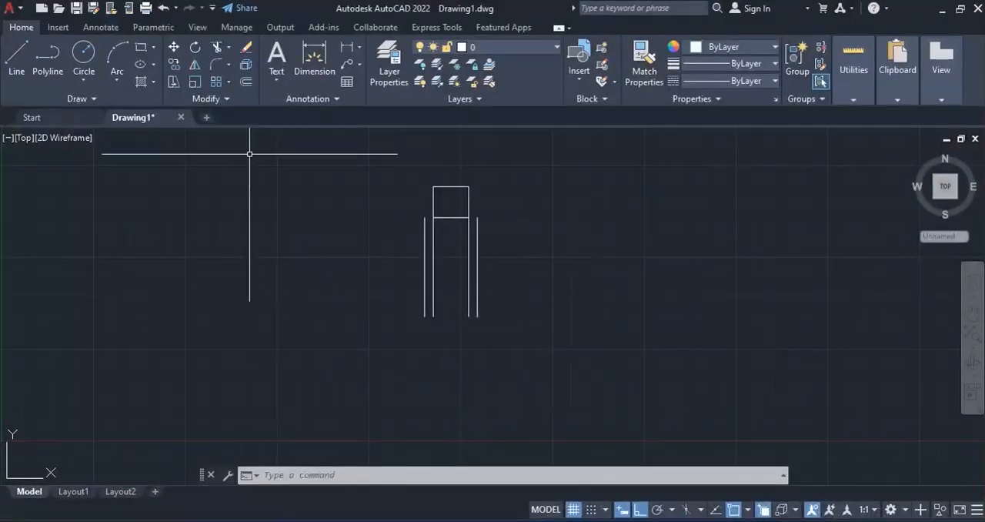
left_click(15, 52)
left_click(451, 186)
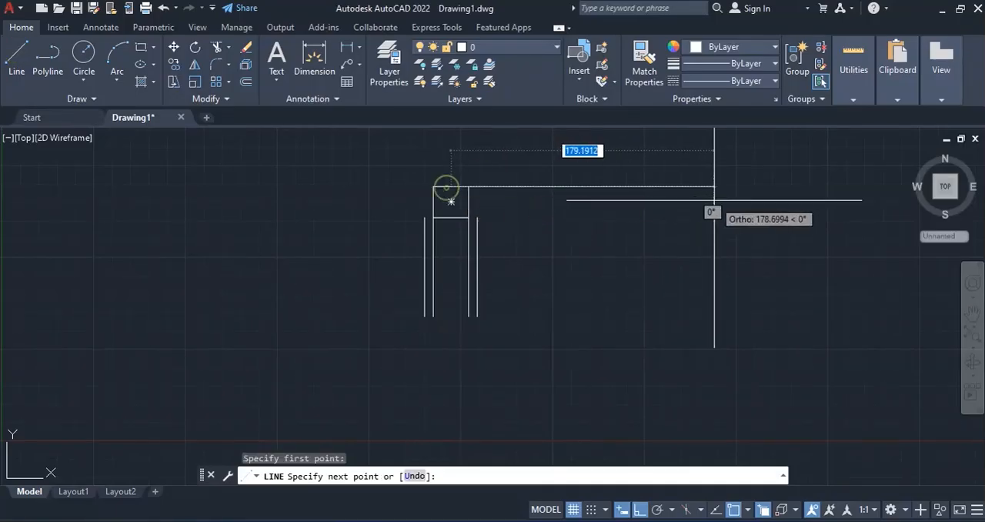
key("Escape")
- Move the long horizontal line by its midpoint so that it is centred on the rectangle's upper edge
left_click(173, 47)
left_click(593, 188)
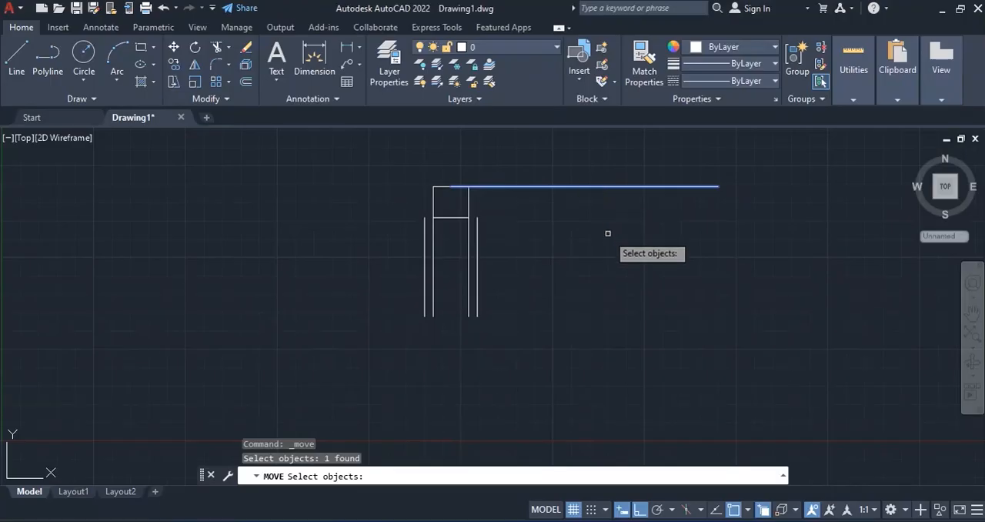
key("Return")
left_click(584, 187)
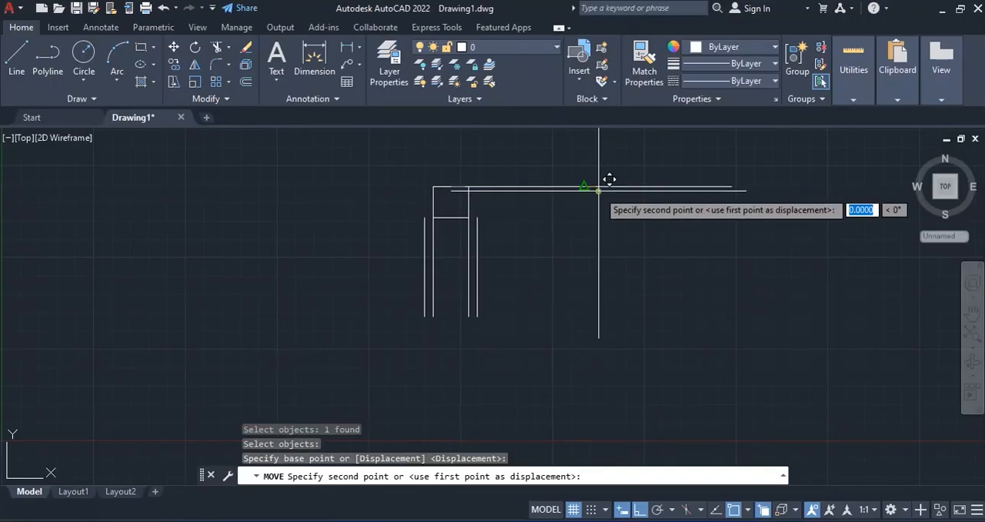
left_click(455, 187)
- Offset the long horizontal line 60 units downward
left_click(246, 81)
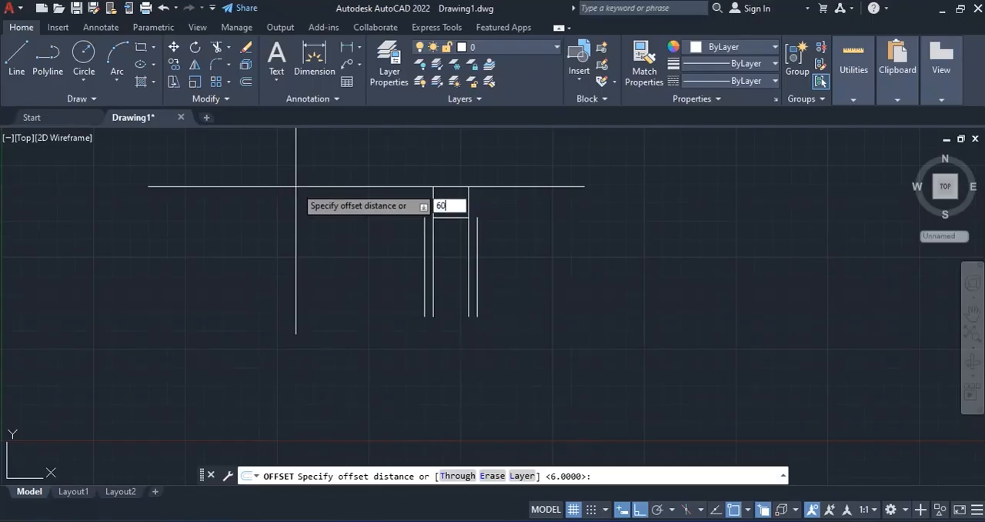
type("60")
key("Return")
left_click(380, 187)
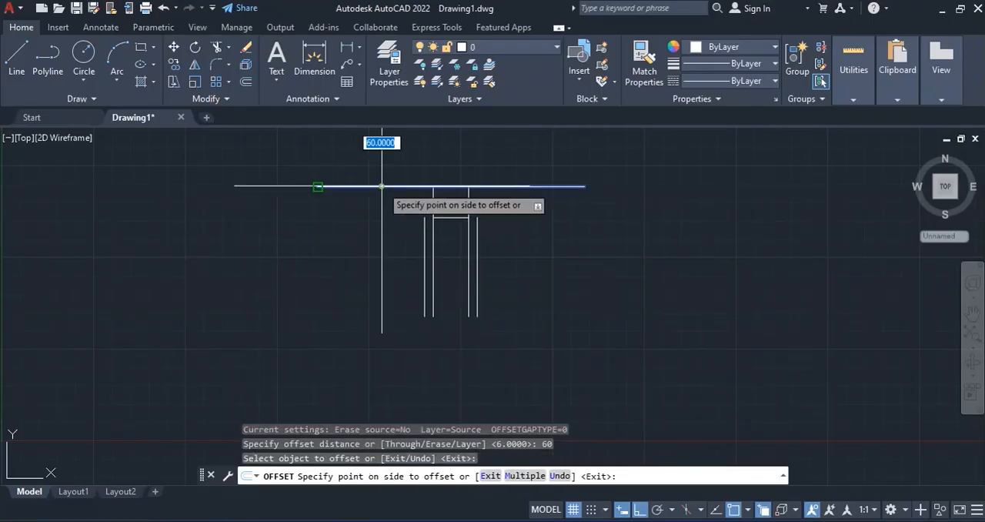
left_click(342, 378)
key("Return")
- Offset the lower horizontal line 33 units further down and check the bulb figure in the PDF
key("Return")
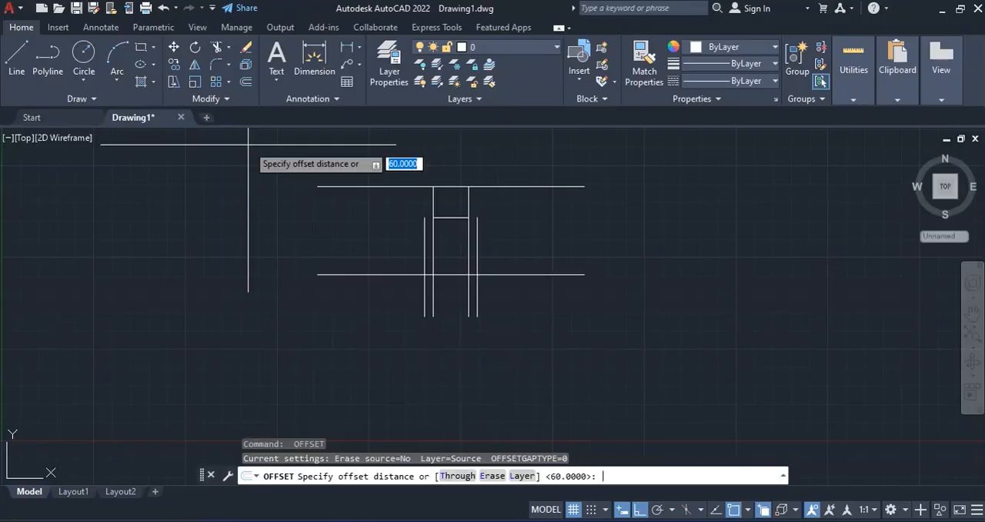
type("33")
key("Return")
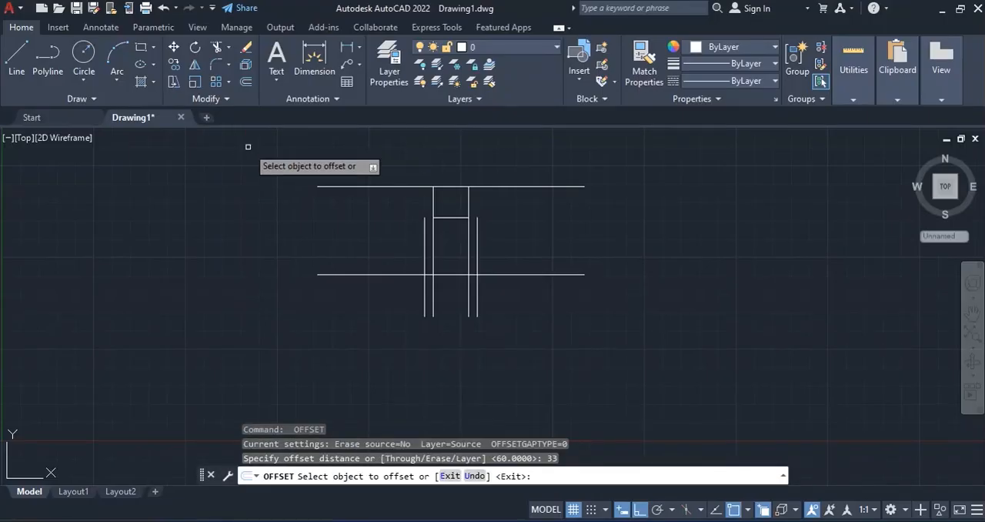
left_click(344, 274)
left_click(332, 380)
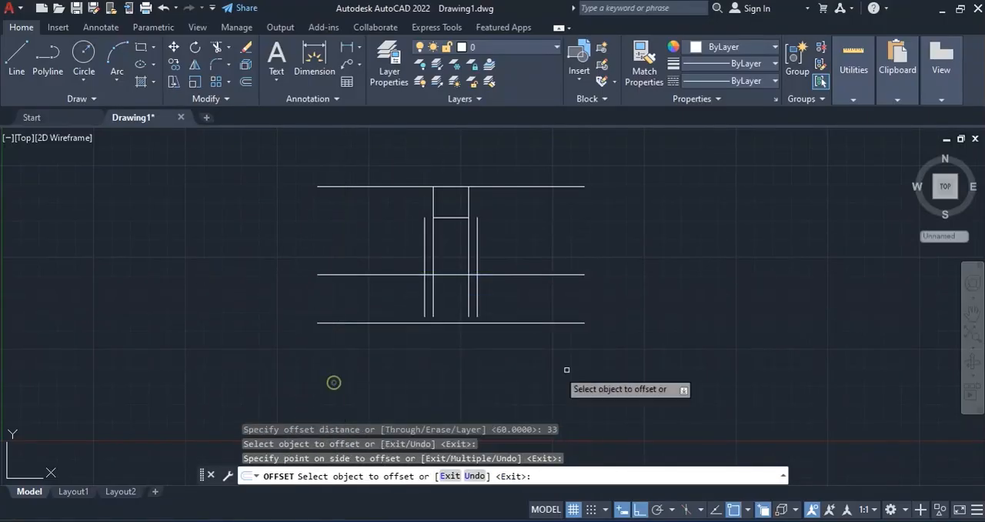
key("alt+Tab")
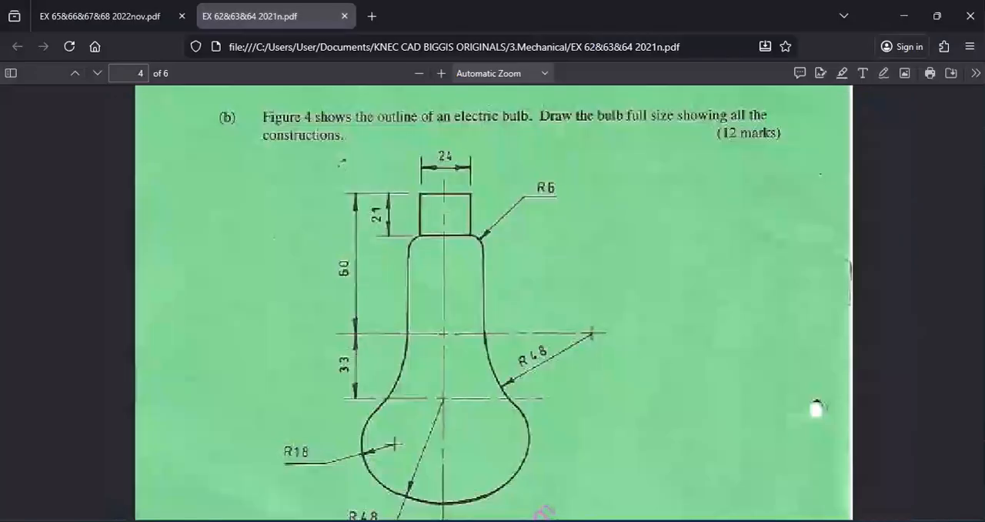
key("alt+Tab")
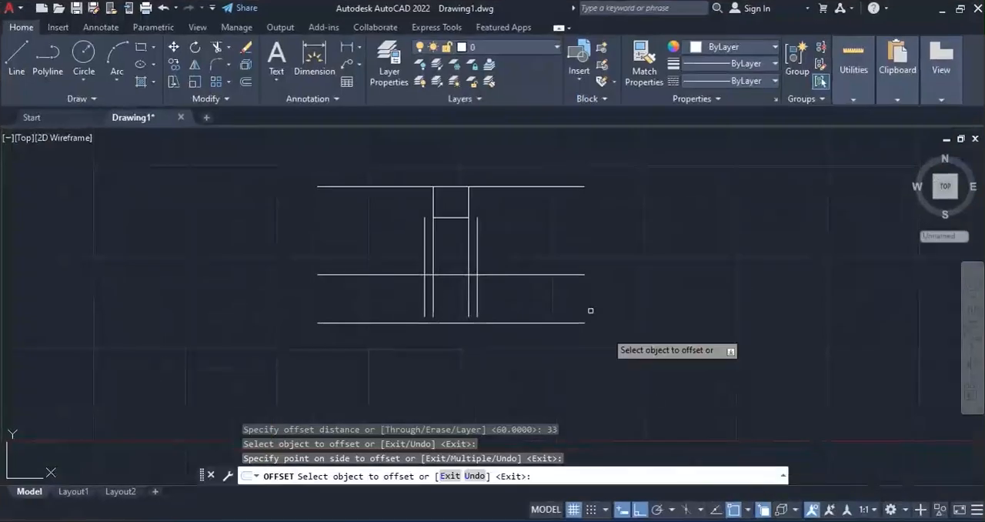
key("Return")
- Draw a vertical centre line about 169 units long downward from the midpoint of the rectangle's upper edge
left_click(13, 55)
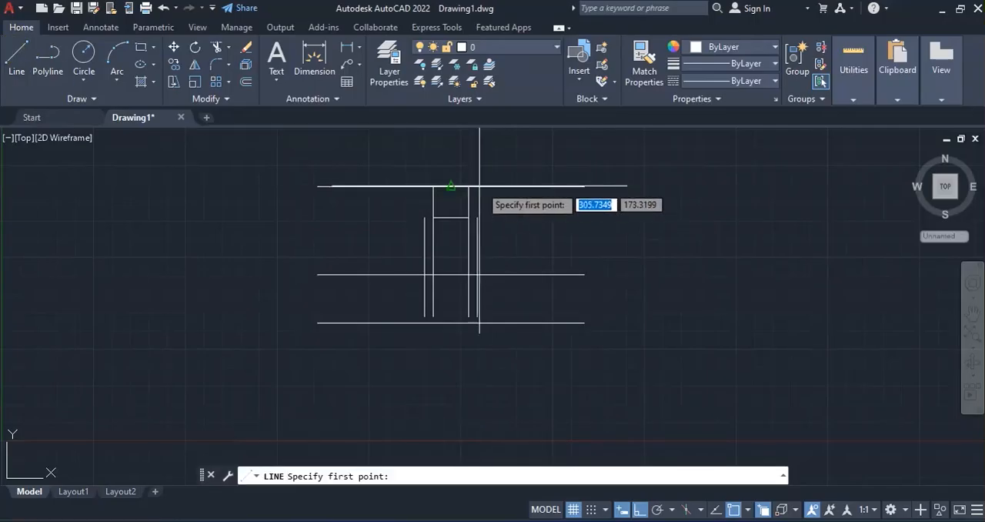
left_click(452, 186)
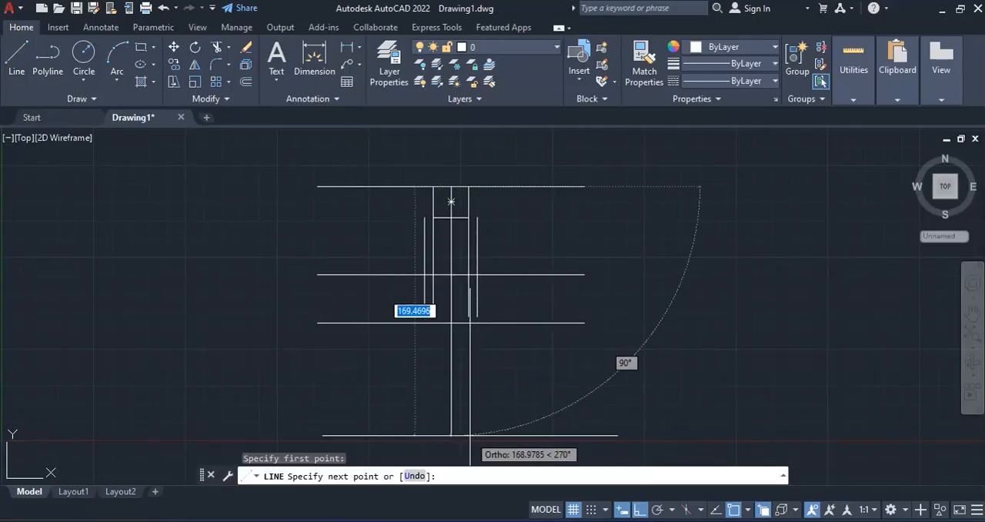
left_click(455, 435)
key("Return")
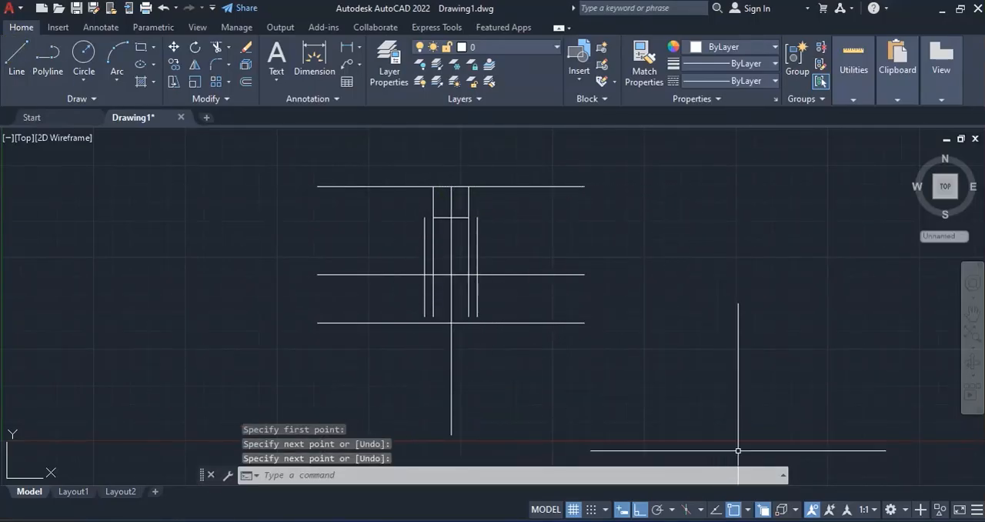
- Check the bulb figure in the PDF and draw a circle of radius 48 centred where the centre line crosses the lowest horizontal line
key("alt+Tab")
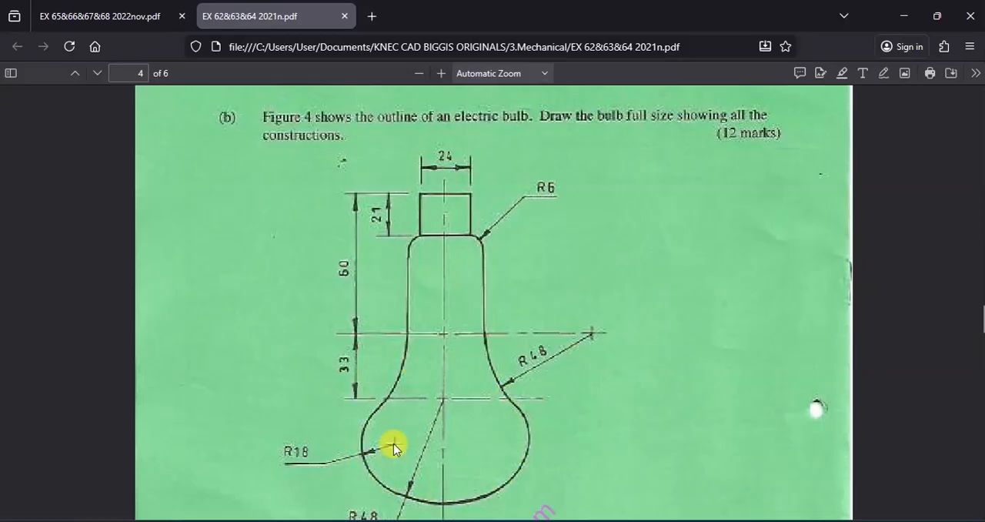
key("alt+Tab")
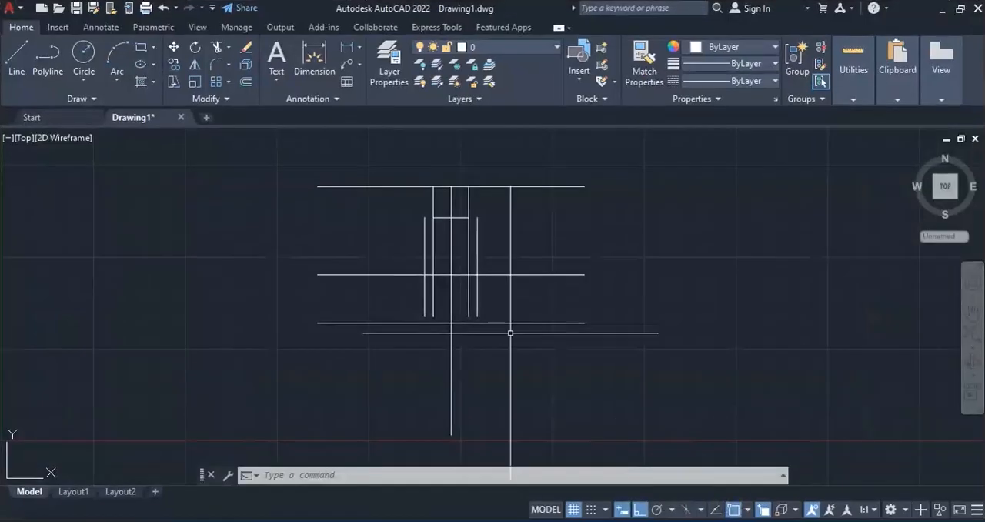
left_click(84, 78)
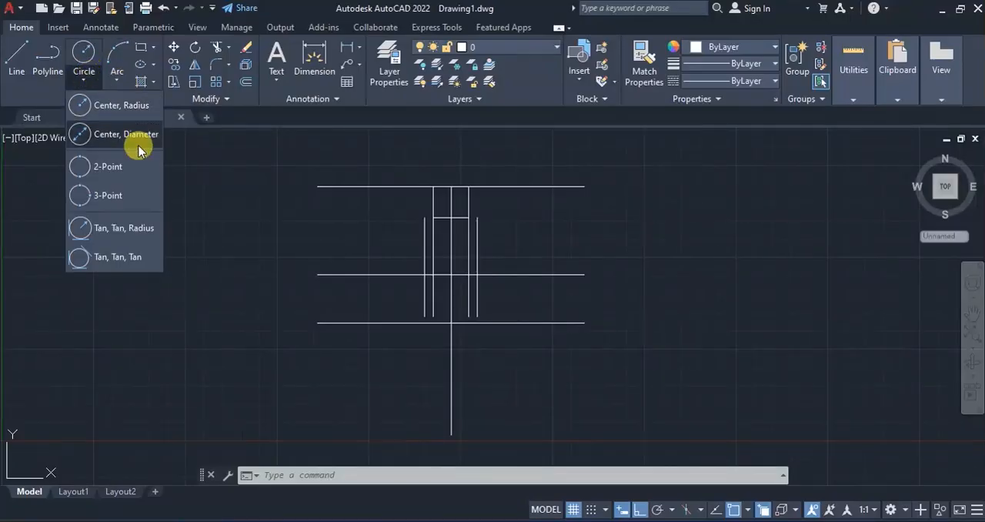
left_click(105, 104)
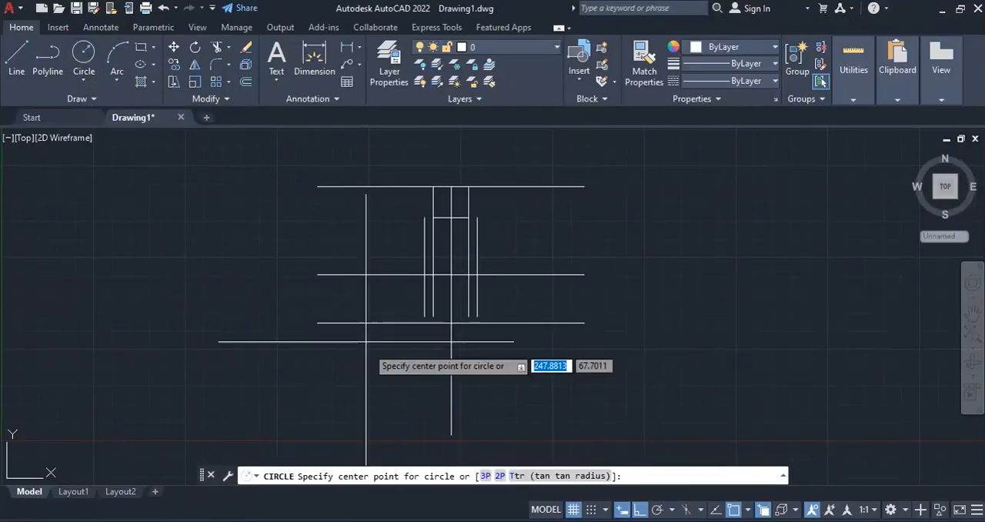
left_click(451, 323)
type("4")
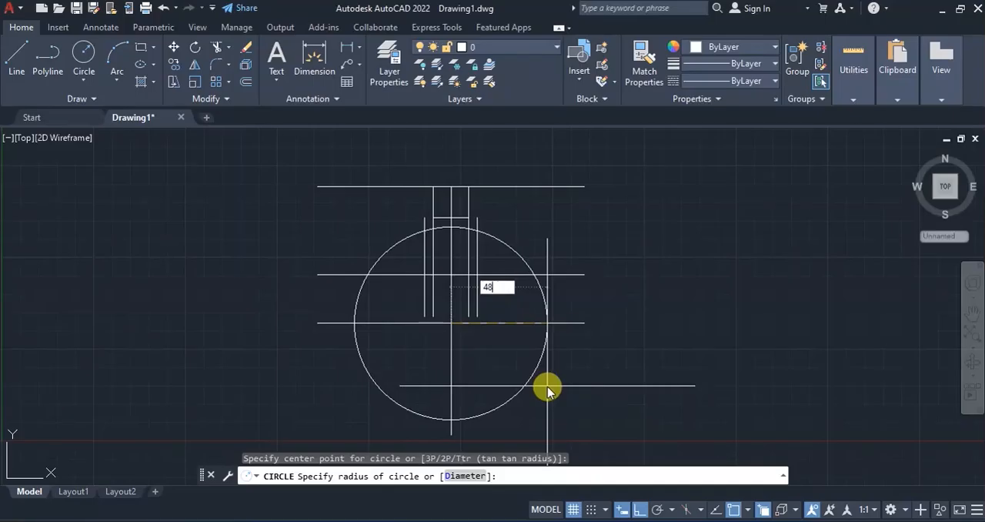
type("8")
key("Return")
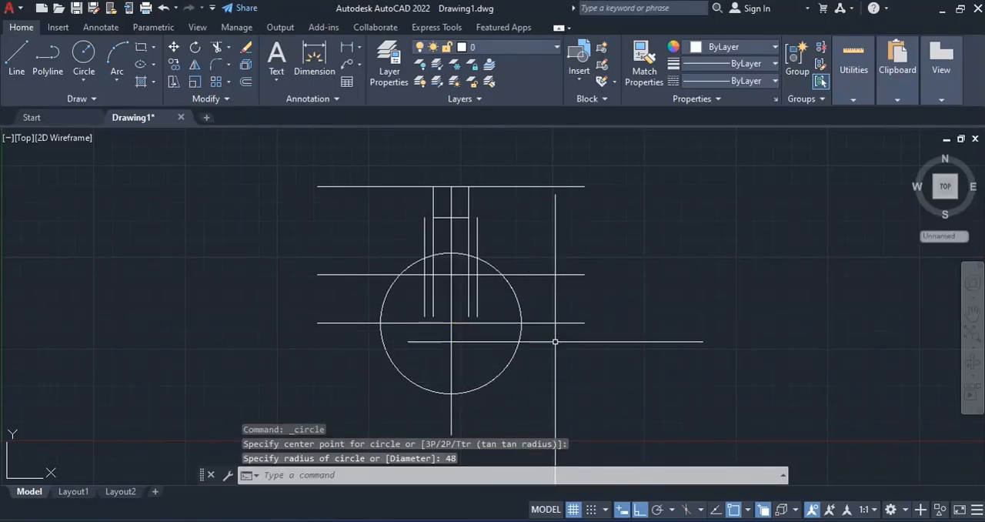
- Check the bulb figure and draw a horizontal line joining the upper ends of the two outer vertical neck lines
key("alt+Tab")
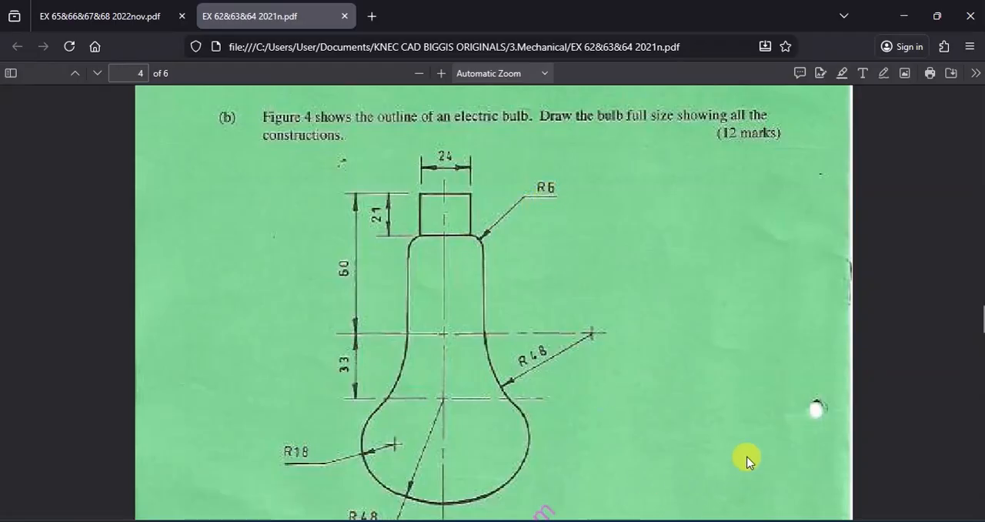
key("alt+Tab")
left_click(21, 54)
left_click(424, 218)
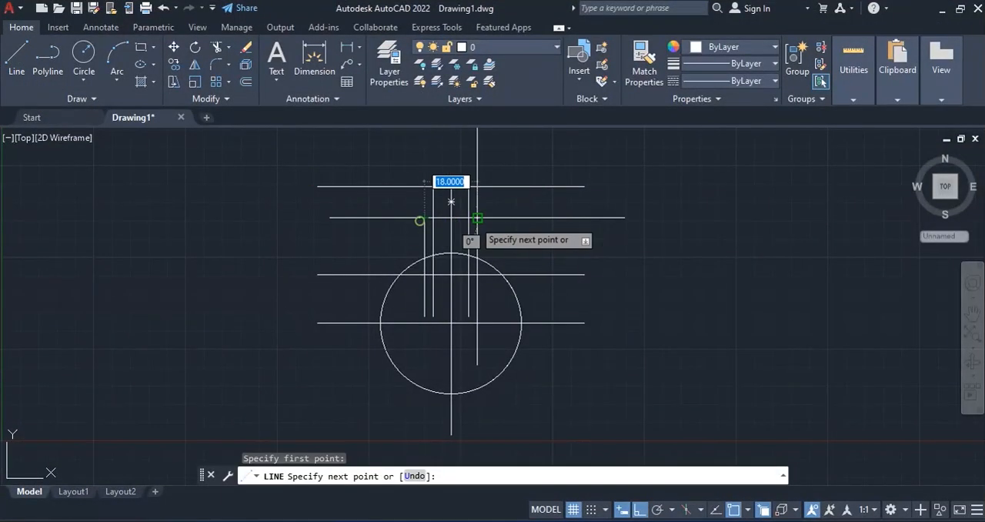
left_click(477, 218)
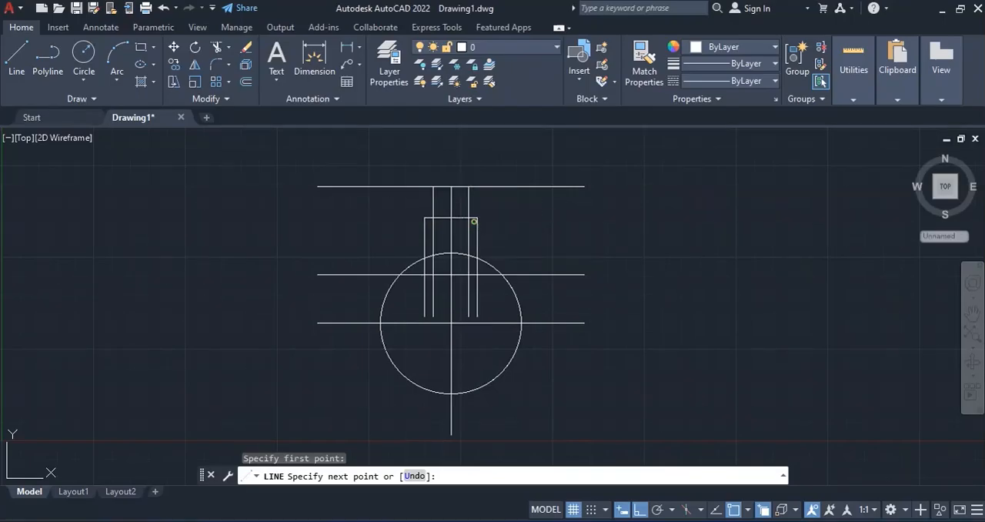
key("Return")
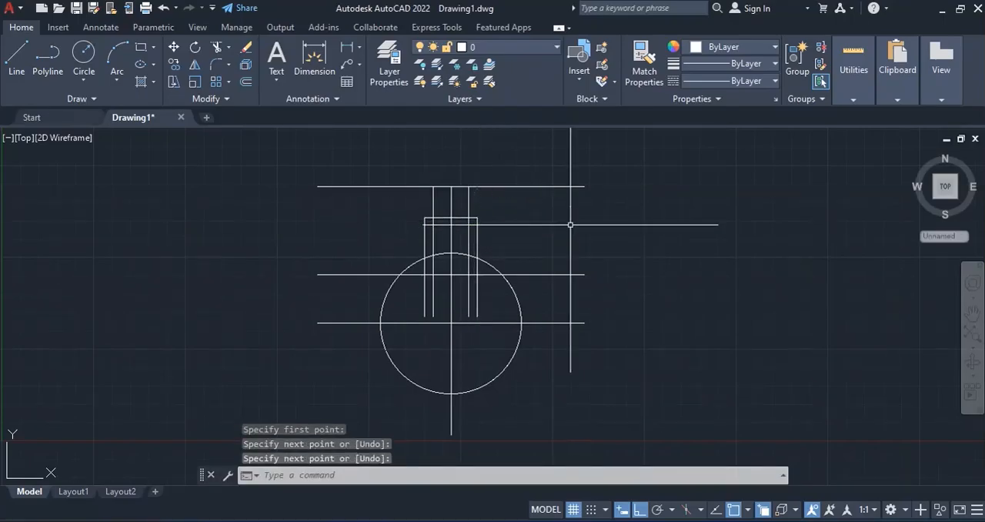
- Fillet both upper corners of the bulb's neck with a radius of 6
left_click(219, 67)
left_click(497, 476)
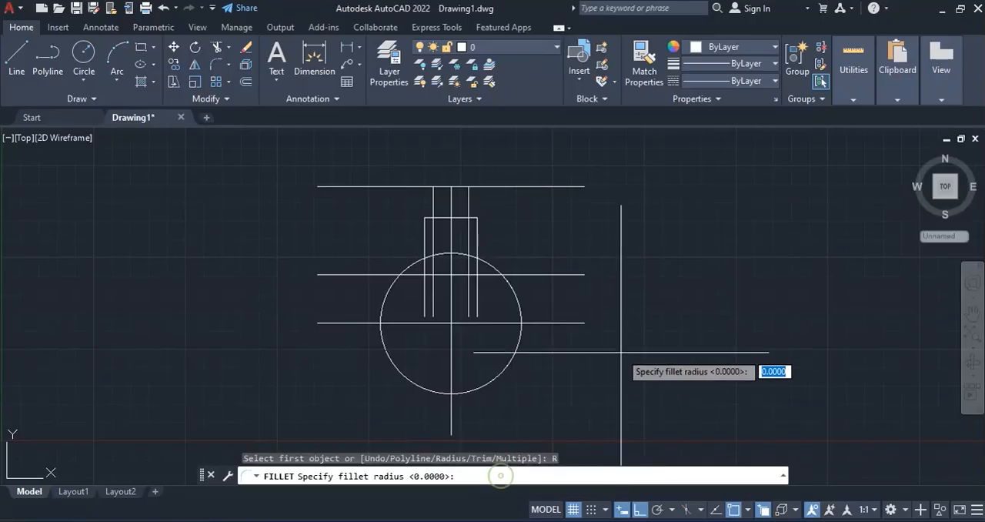
key("Return")
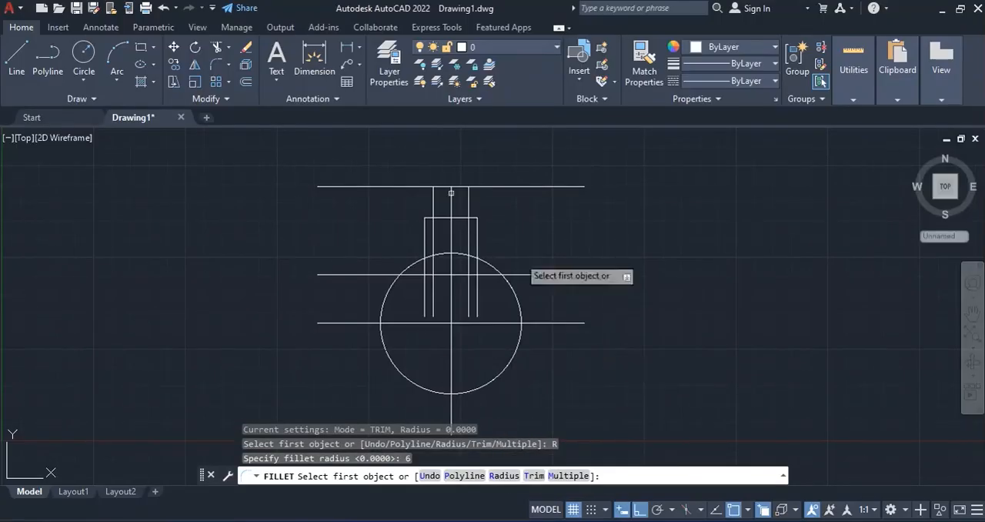
left_click(473, 219)
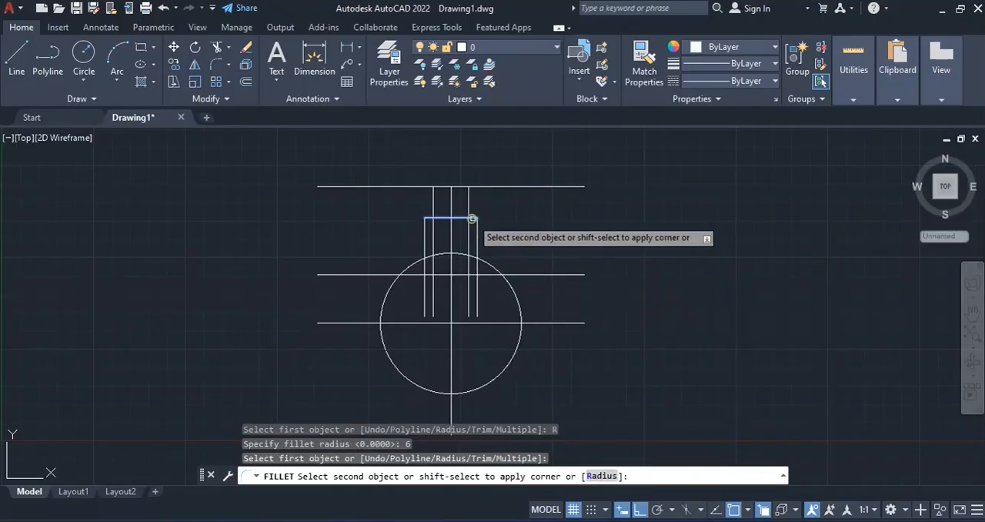
left_click(477, 234)
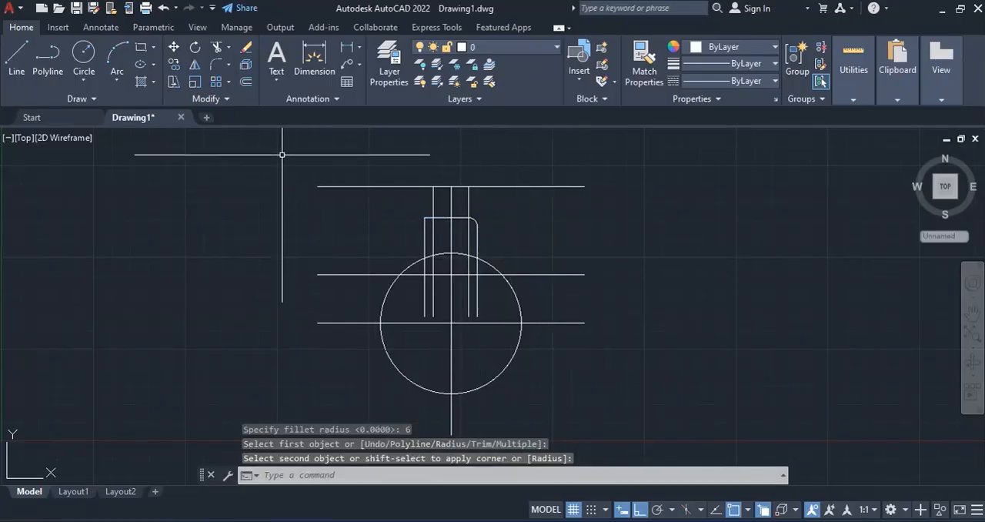
key("Return")
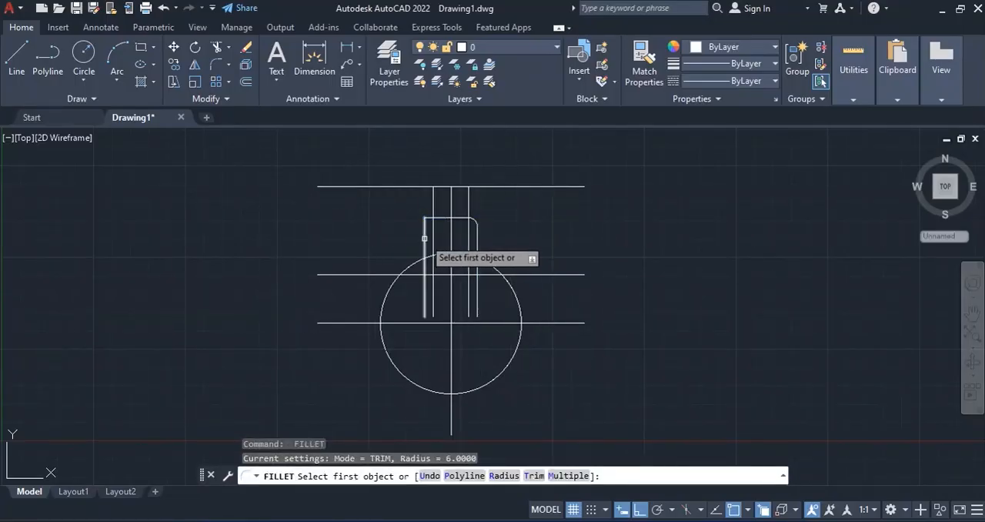
left_click(426, 238)
left_click(429, 218)
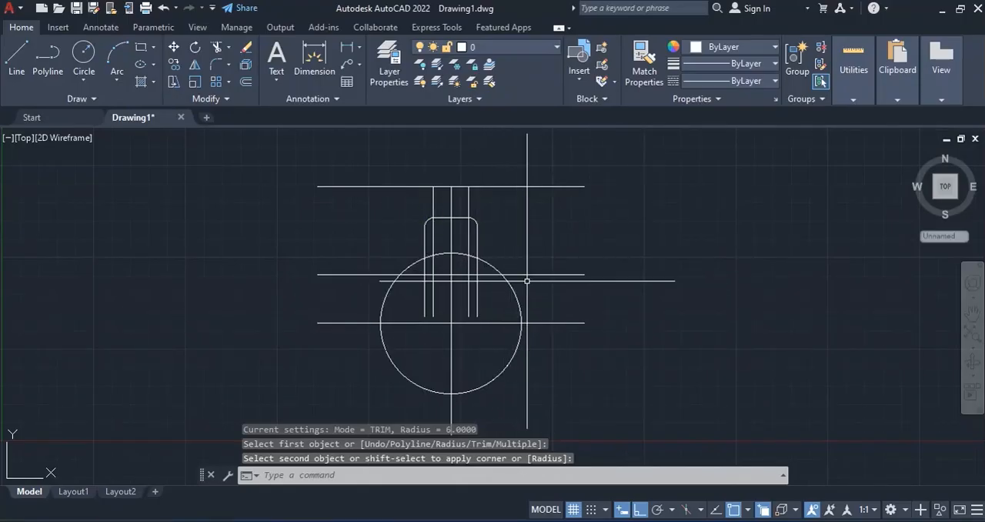
- Delete the two inner vertical lines inside the neck and the long horizontal line through the rectangle's upper edge
left_click(433, 237)
left_click(469, 228)
key("Delete")
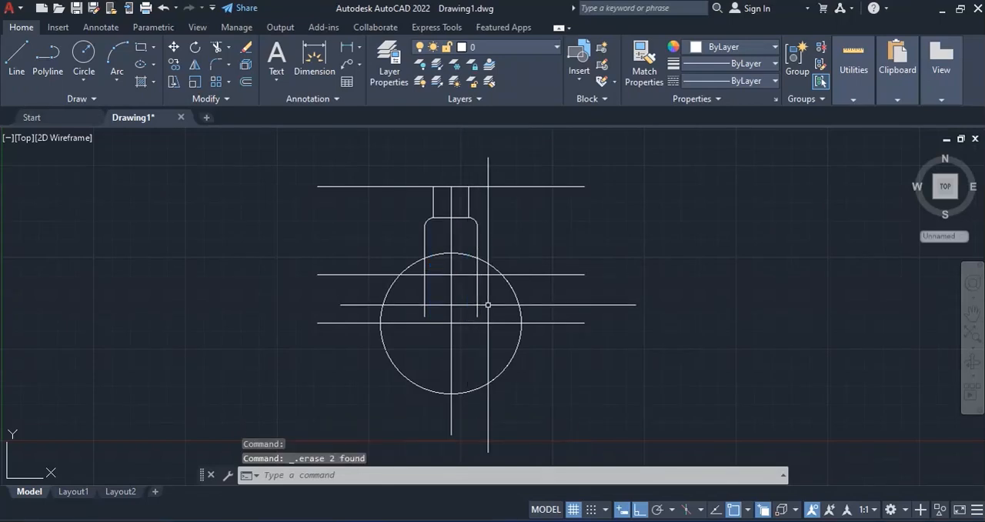
left_click(523, 185)
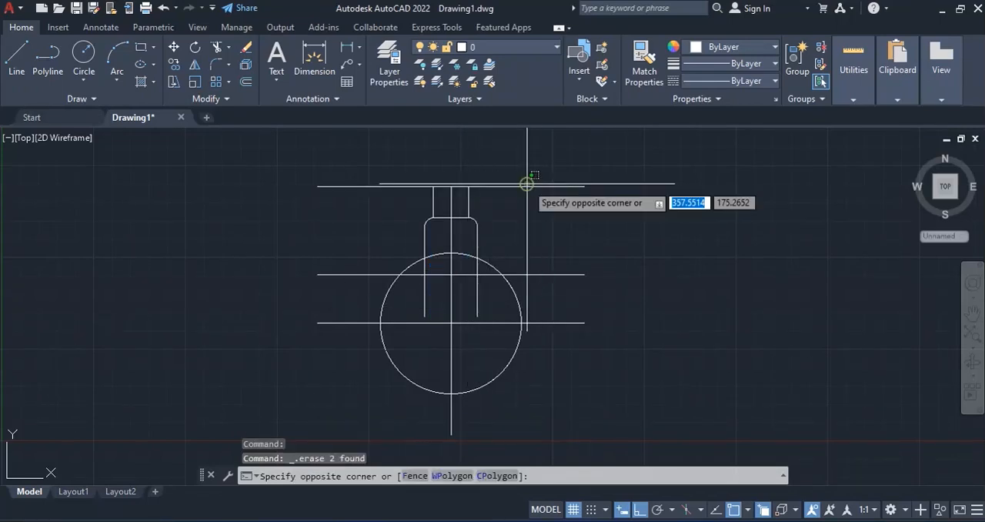
left_click(512, 194)
key("Delete")
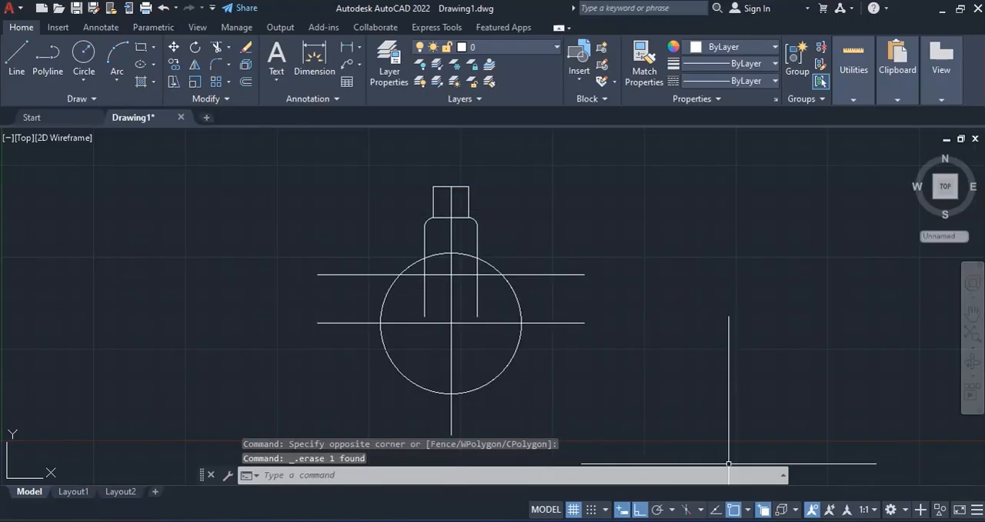
- Check the bulb figure in the PDF and offset the neck's right vertical line 48 units to the right
left_click(766, 520)
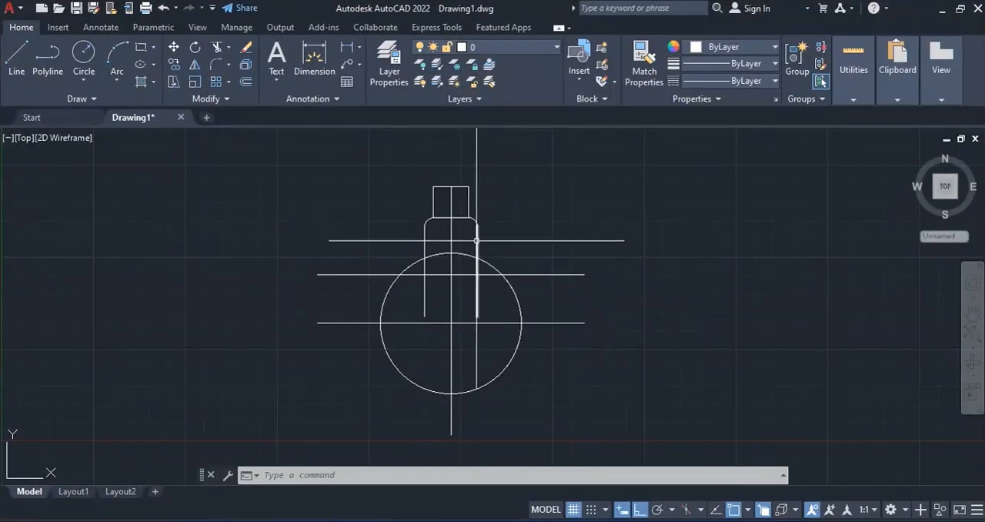
left_click(747, 521)
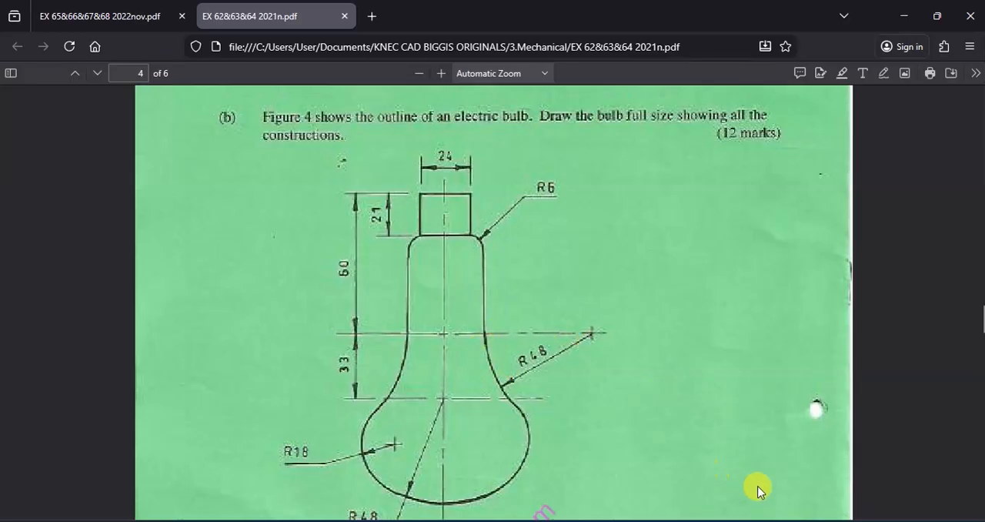
key("alt+Tab")
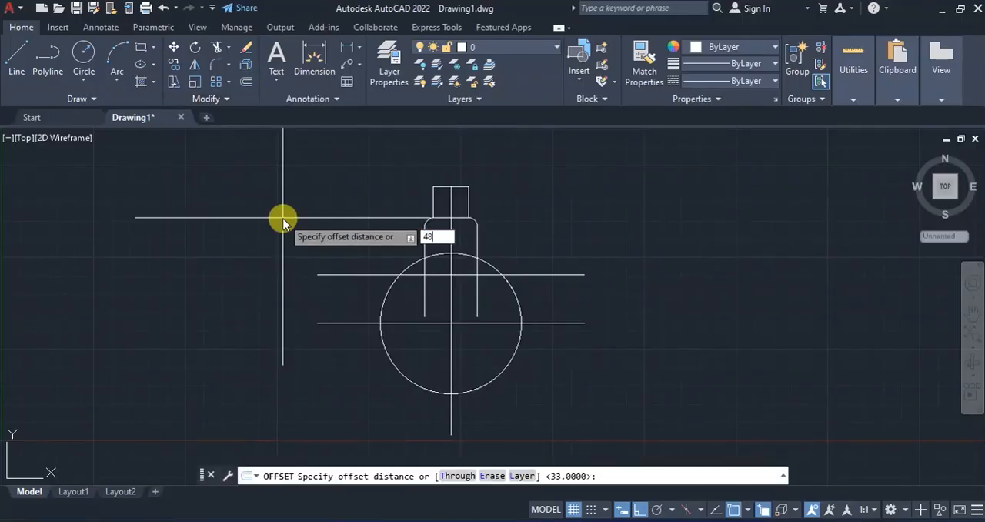
key("Return")
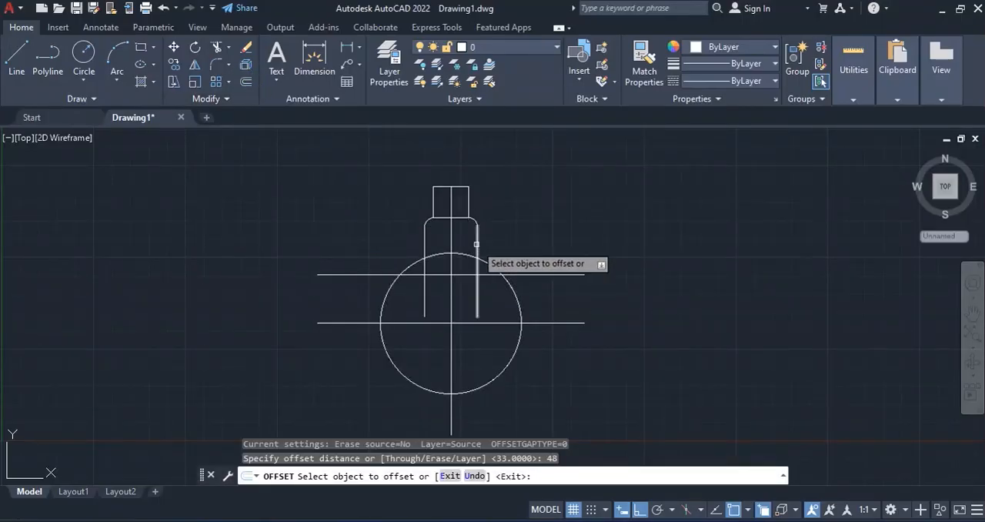
left_click(477, 244)
left_click(675, 244)
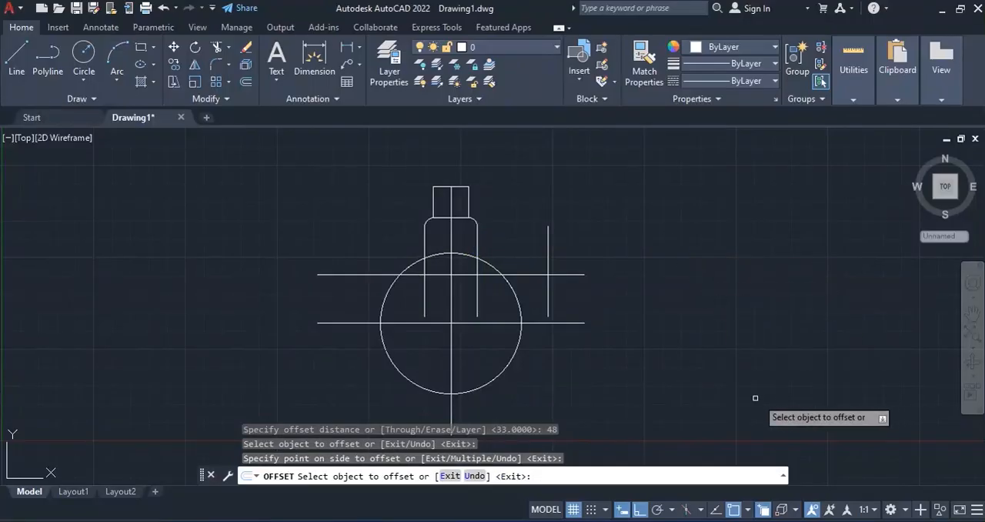
- Check the bulb figure and draw a circle of radius 48 centred where the offset vertical line crosses the upper long horizontal line
key("alt+Tab")
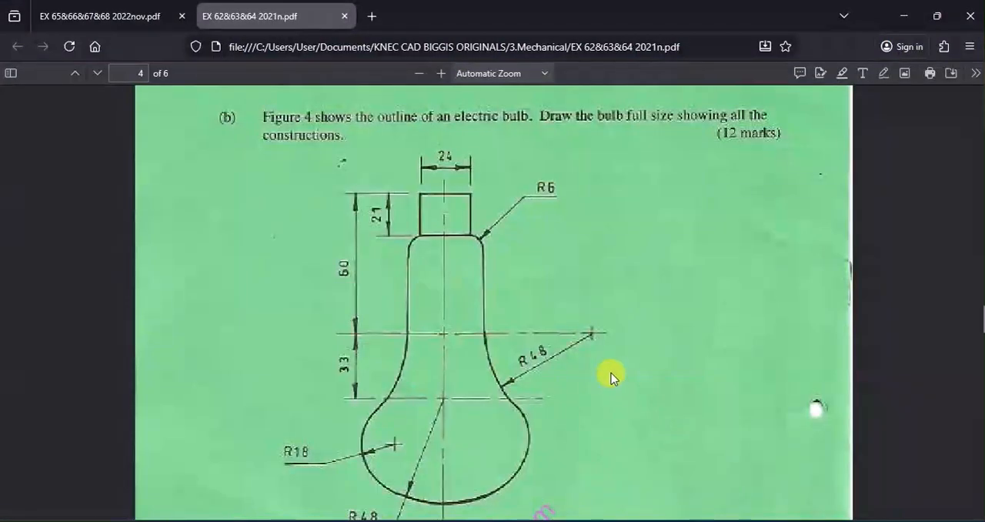
key("alt+Tab")
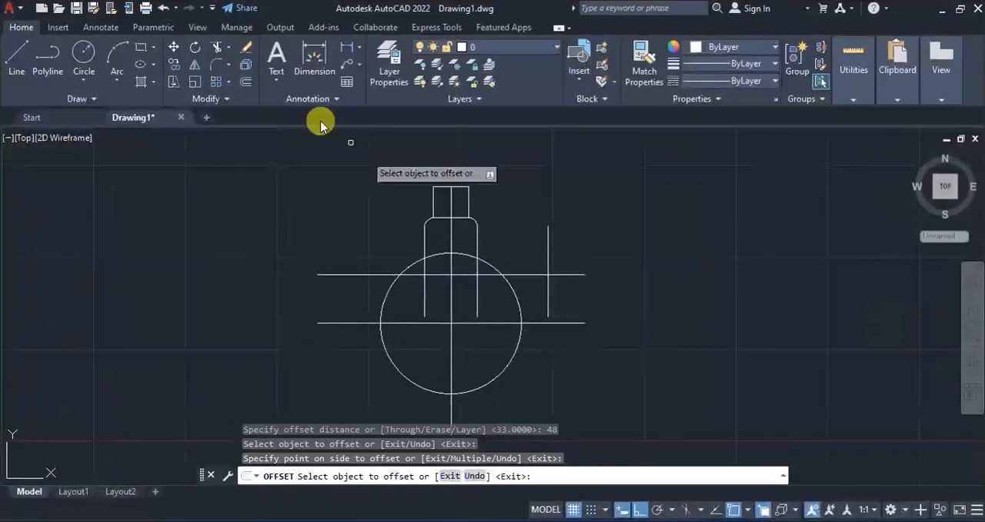
left_click(80, 55)
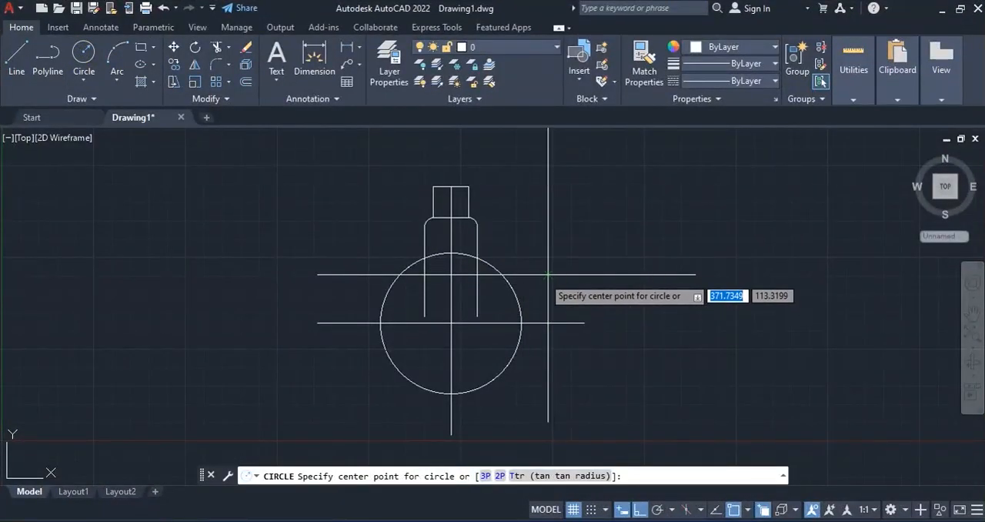
left_click(548, 275)
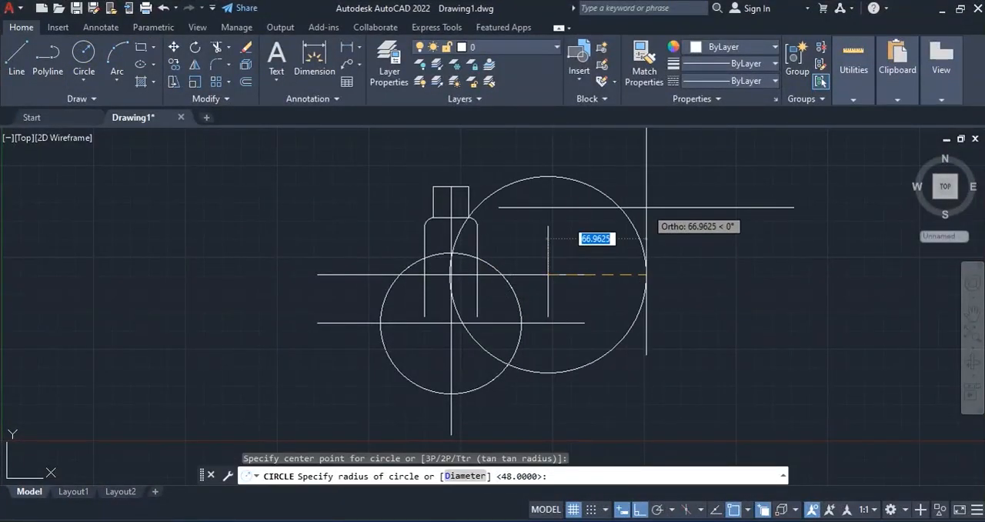
type("48")
key("Return")
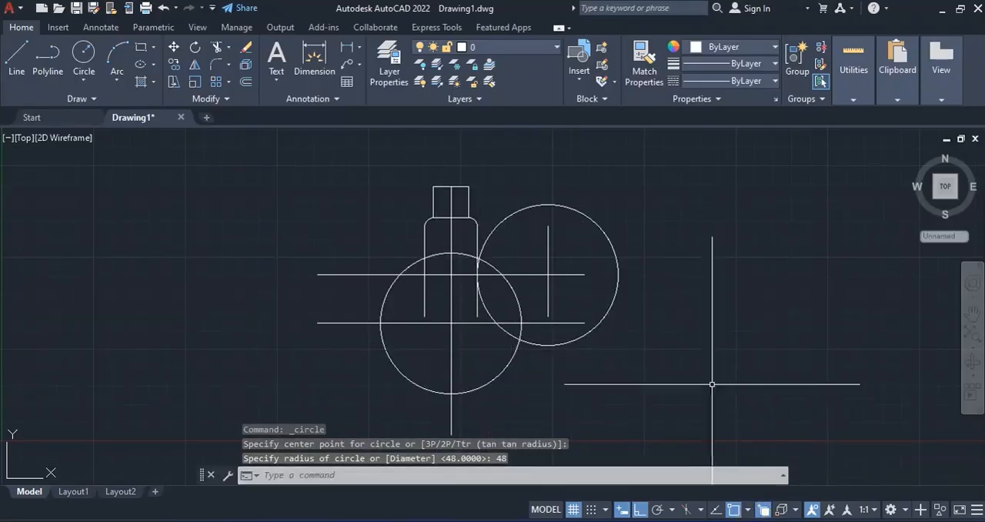
- Check the bulb figure in the PDF and fillet the right circle to the lower circle with a radius of 18
key("alt+Tab")
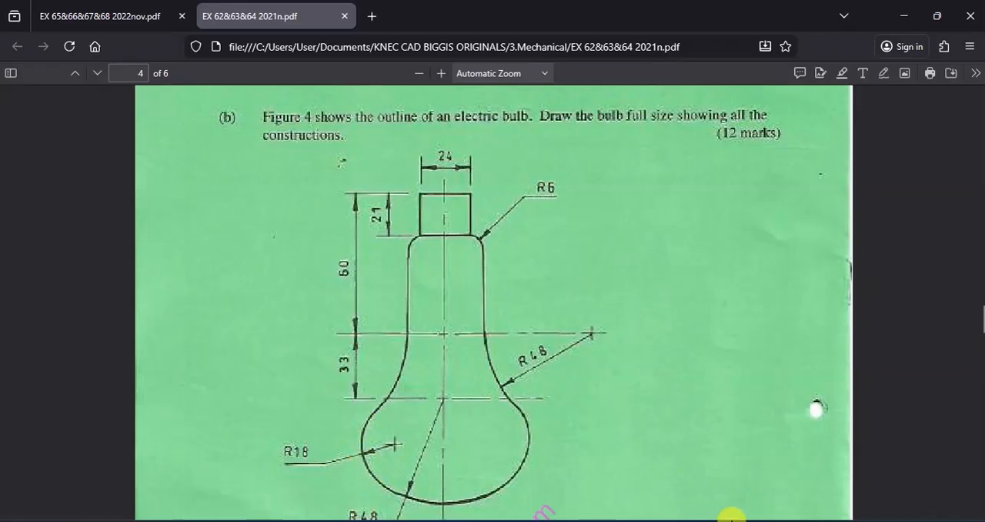
key("alt+Tab")
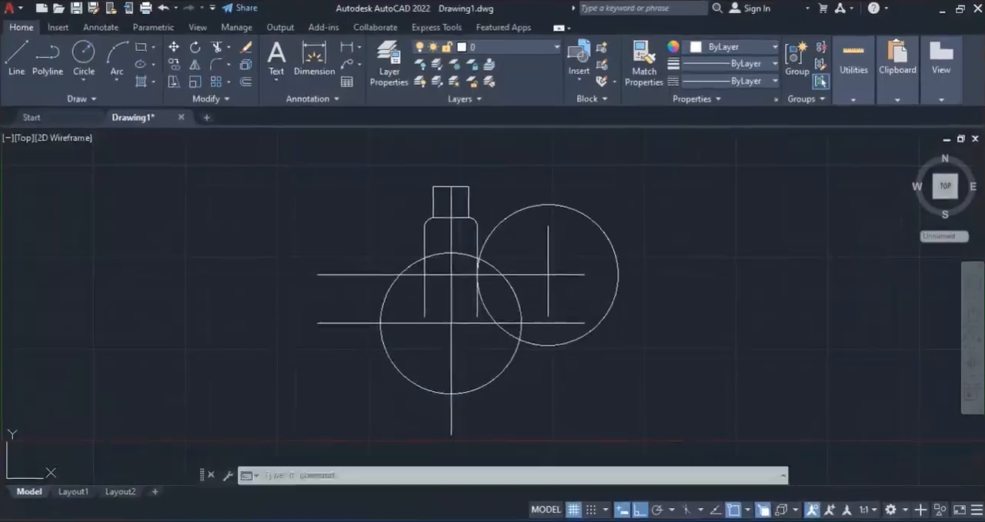
left_click(216, 67)
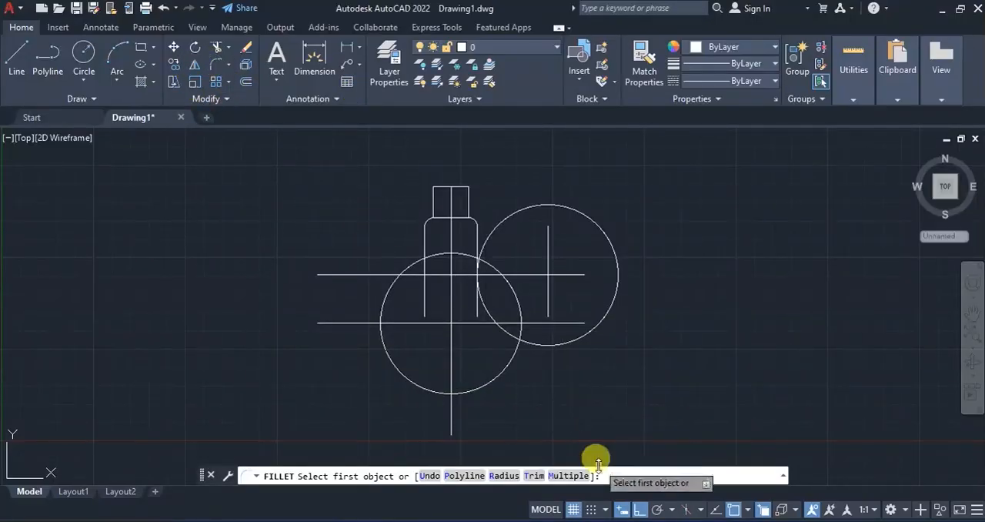
left_click(504, 475)
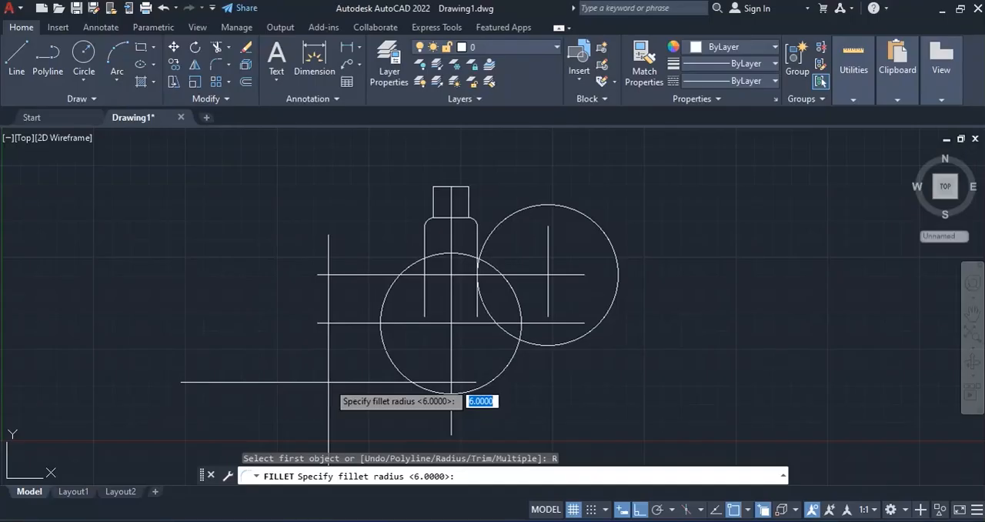
type("18")
key("Return")
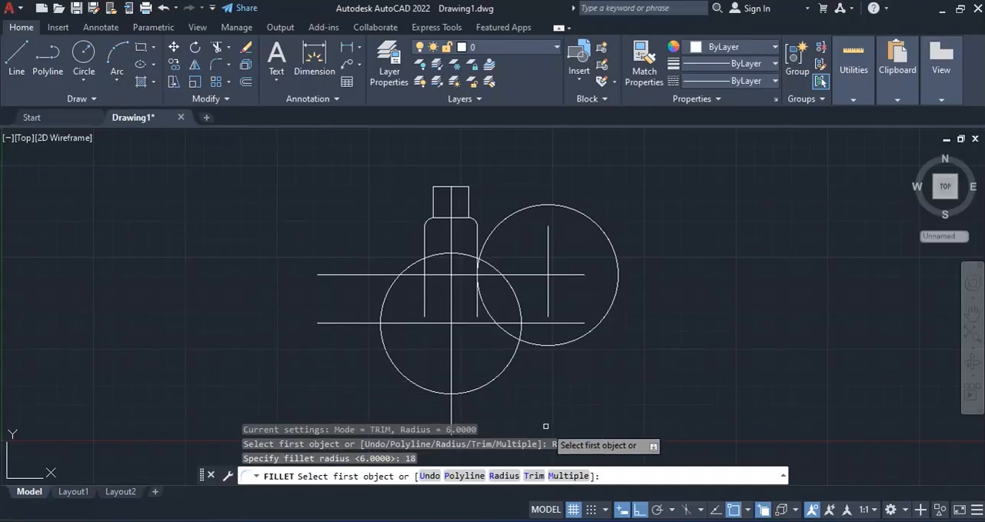
left_click(481, 309)
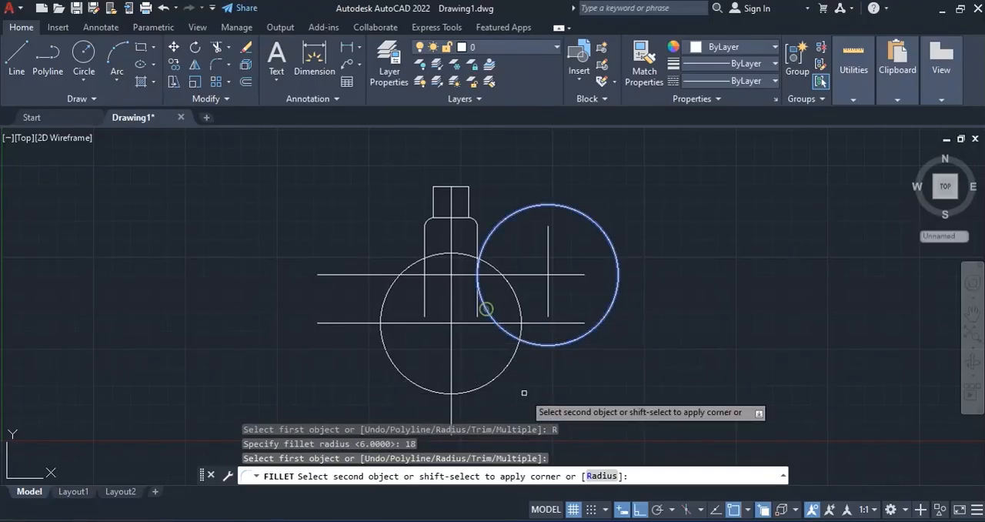
left_click(493, 380)
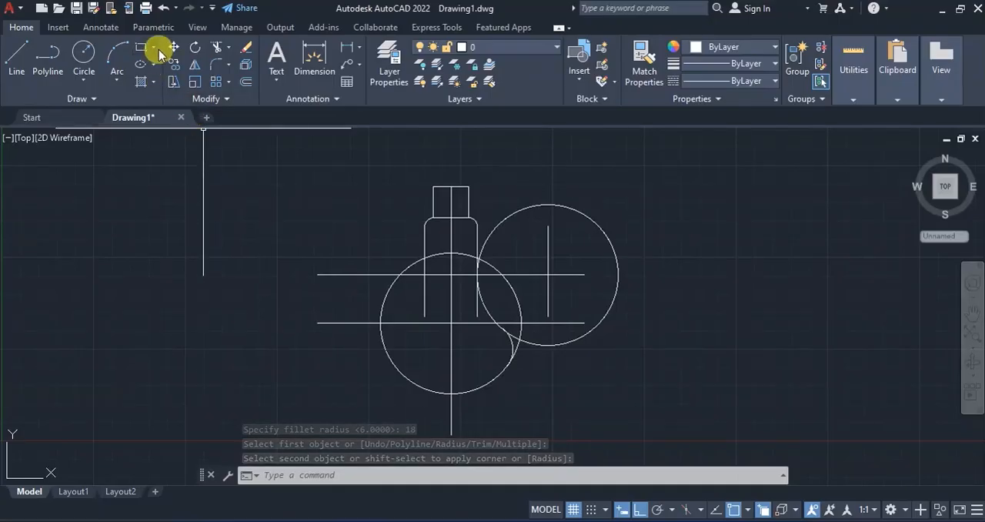
- Trim the right circle's short arc beside the neck and the overlapping circle arcs outside the radius 18 fillet
left_click(216, 46)
scroll(467, 248, "up", 6)
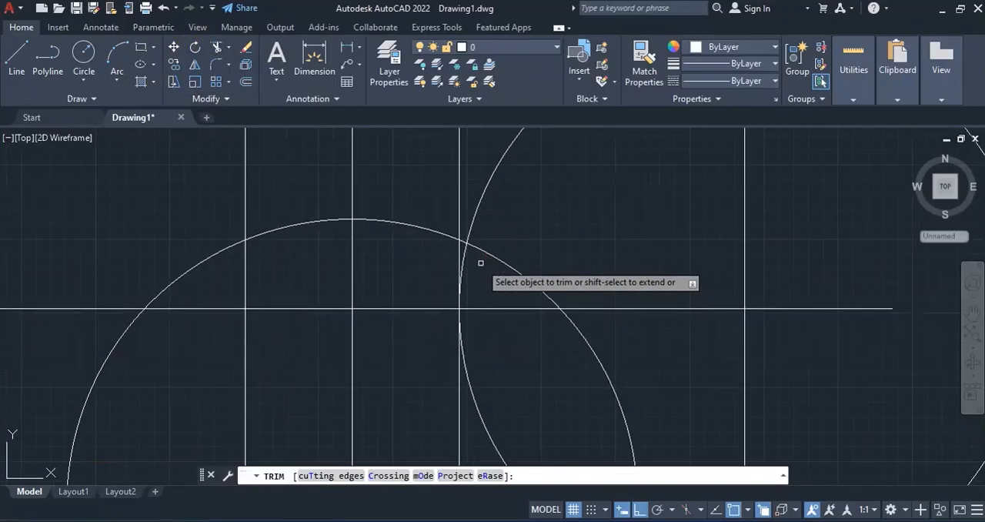
left_click(464, 262)
scroll(462, 257, "down", 6)
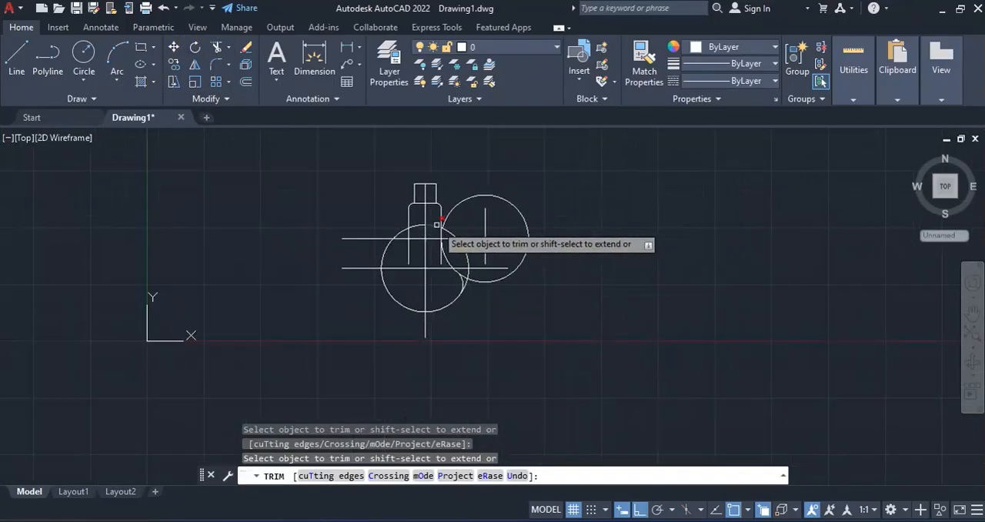
scroll(438, 223, "up", 4)
left_click(497, 288)
scroll(505, 322, "down", 4)
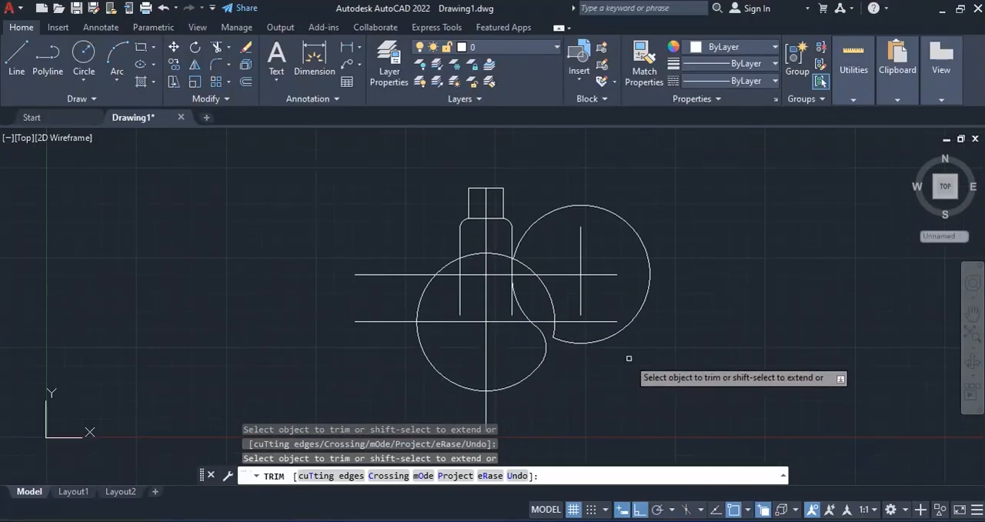
key("Return")
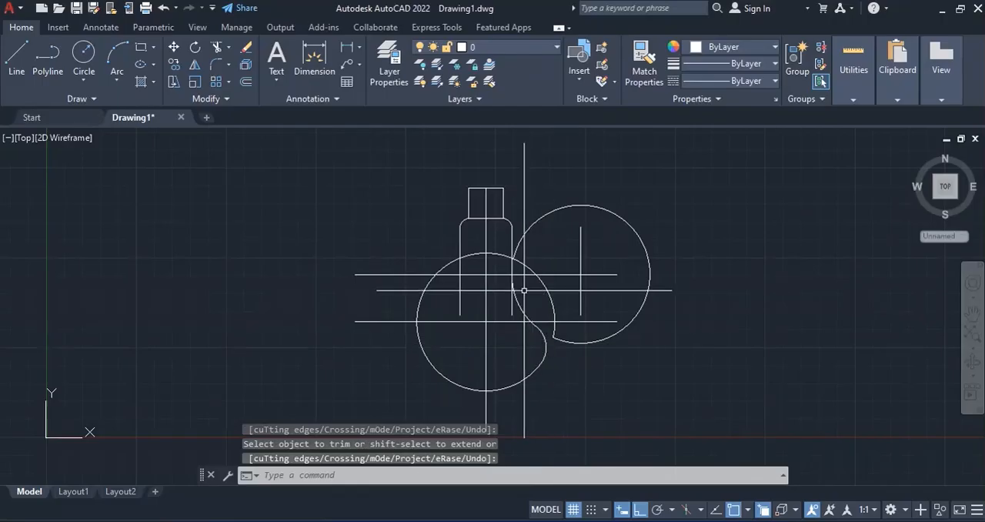
- Mirror the right shoulder arc and its fillet about the bulb's vertical centre line, keeping the source objects
left_click(195, 65)
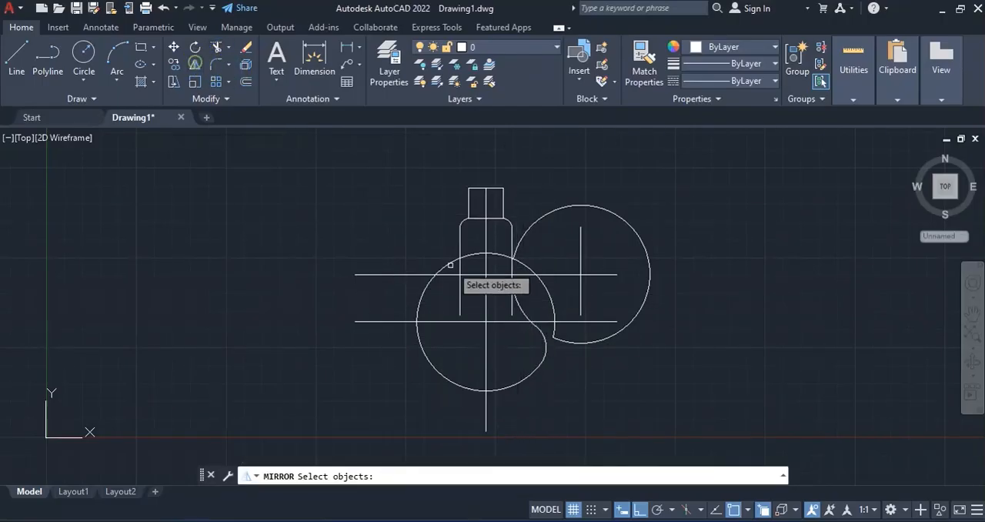
left_click(520, 308)
left_click(546, 344)
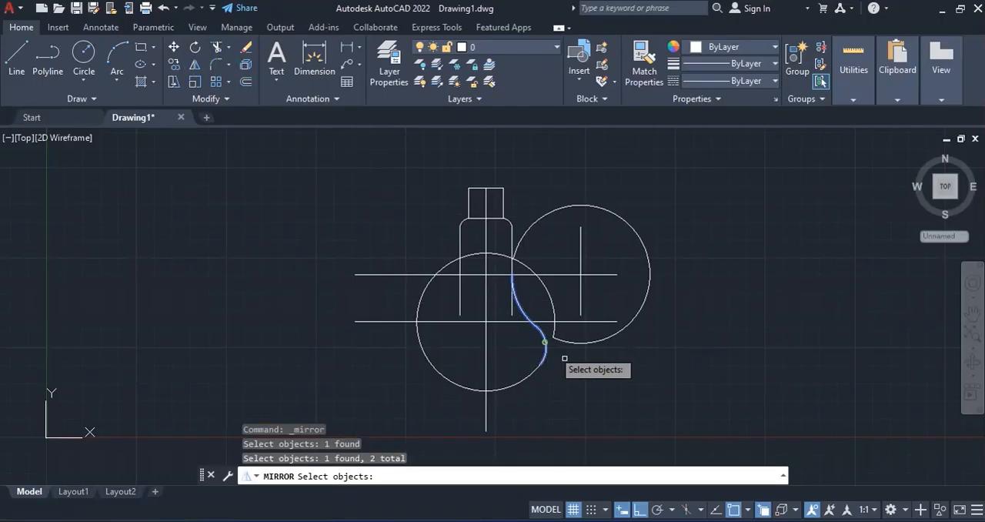
scroll(554, 345, "up", 4)
scroll(572, 333, "down", 2)
scroll(572, 333, "down", 2)
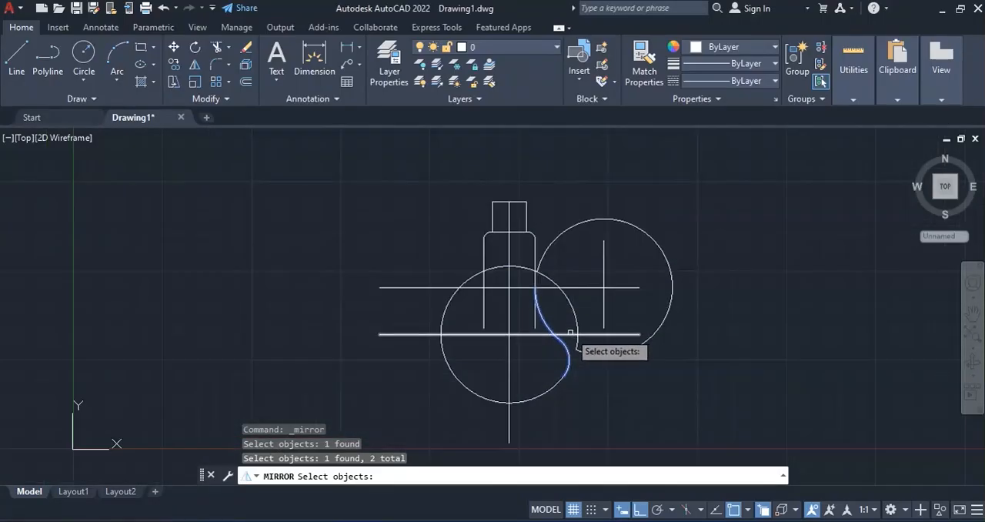
key("Return")
left_click(510, 443)
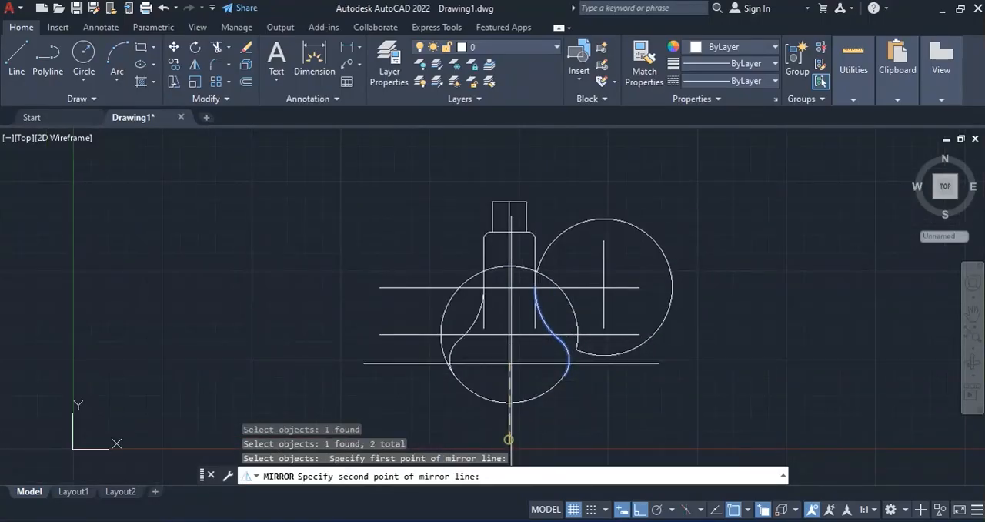
left_click(510, 202)
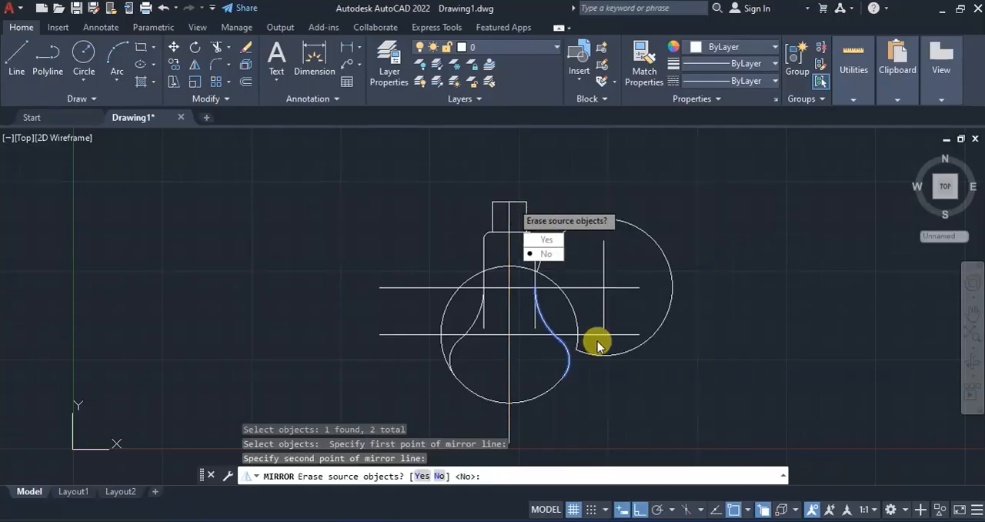
left_click(545, 255)
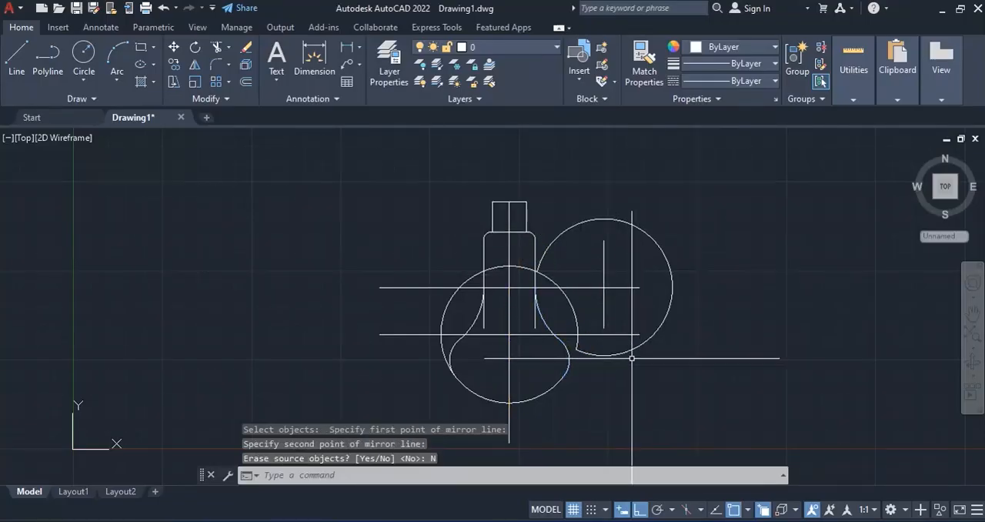
- Trim the lower circle's arc outside the mirrored fillet and the neck lines' ends inside the shoulder curves
left_click(217, 49)
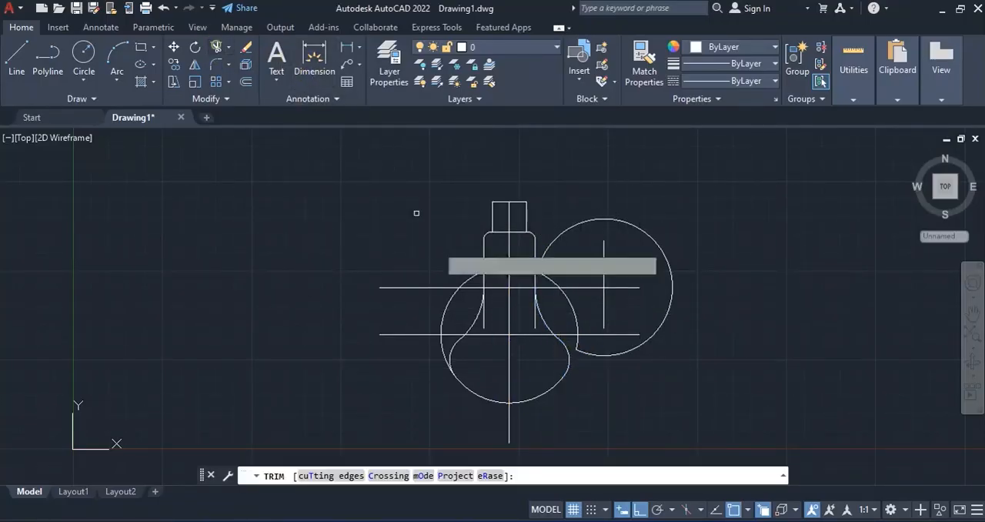
left_click(441, 348)
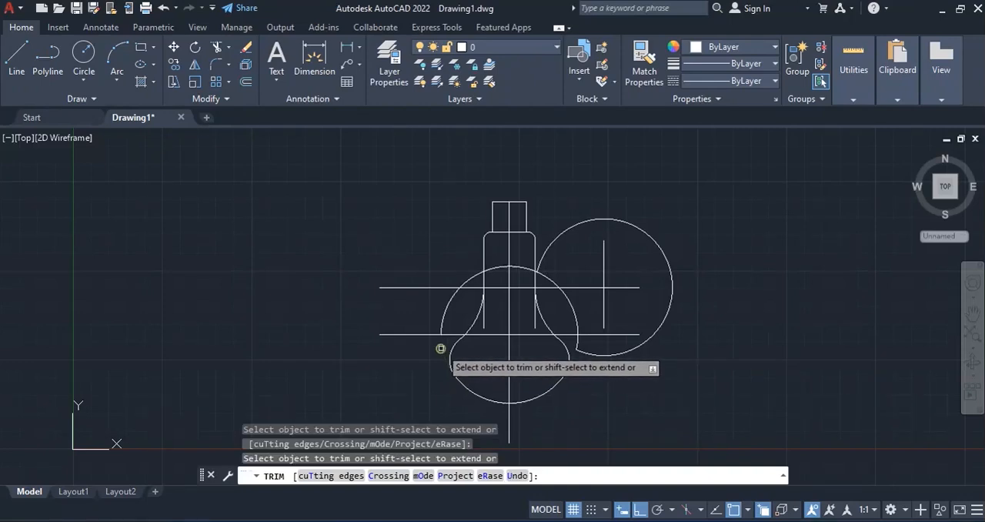
left_click(484, 323)
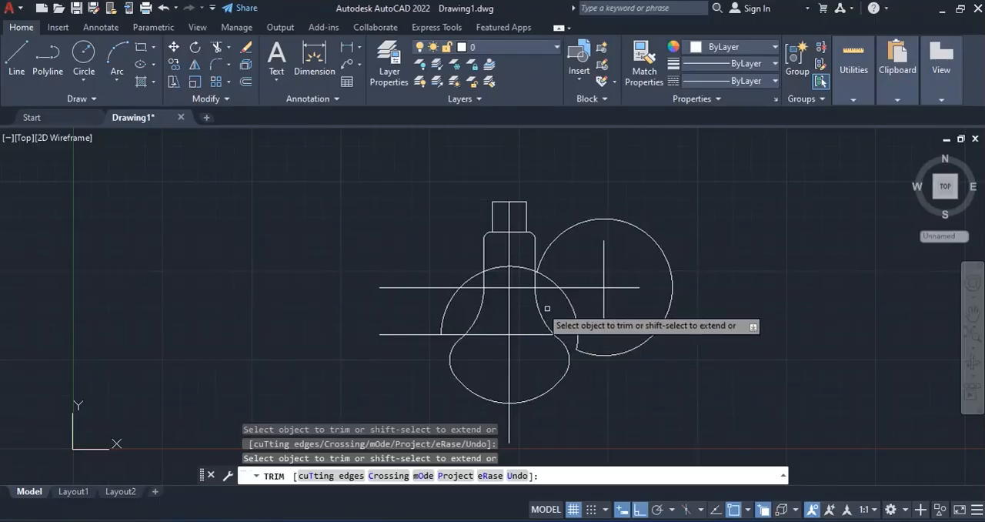
key("Return")
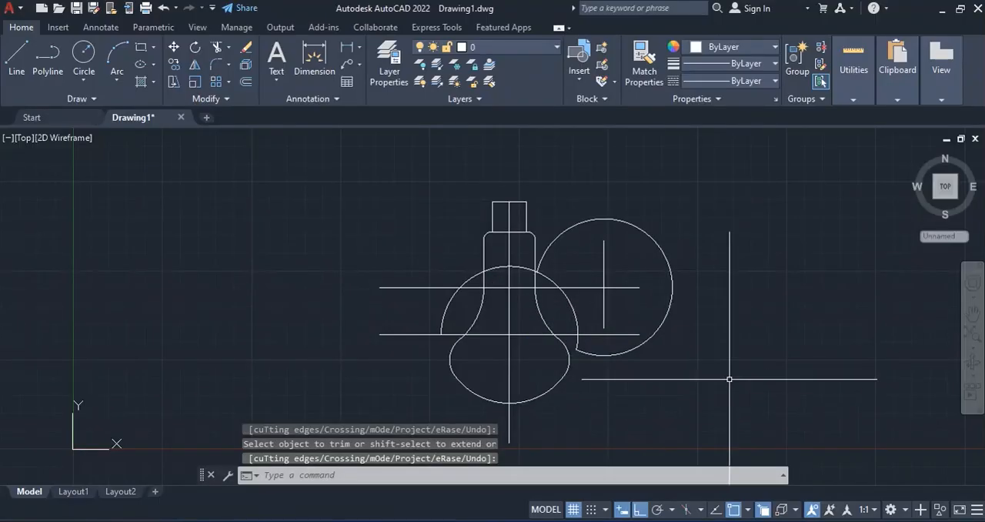
- Delete the leftover circle arcs, both long horizontal lines, the offset vertical line and the vertical centre line
left_click(754, 355)
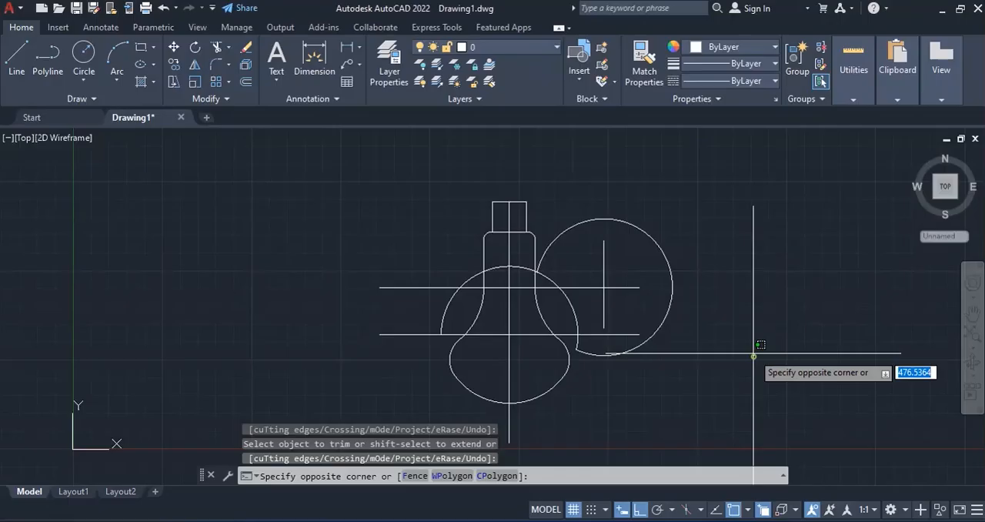
left_click(571, 220)
key("Delete")
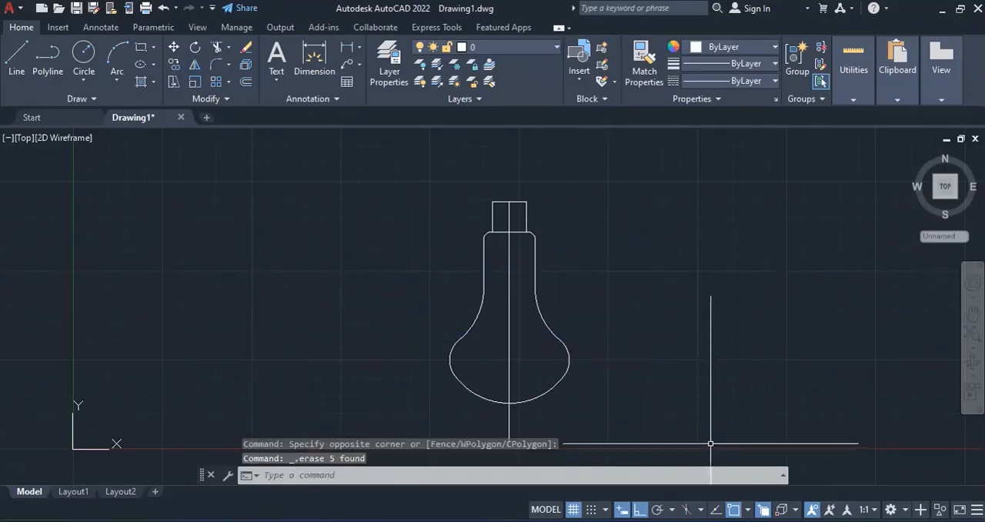
left_click(508, 335)
key("Delete")
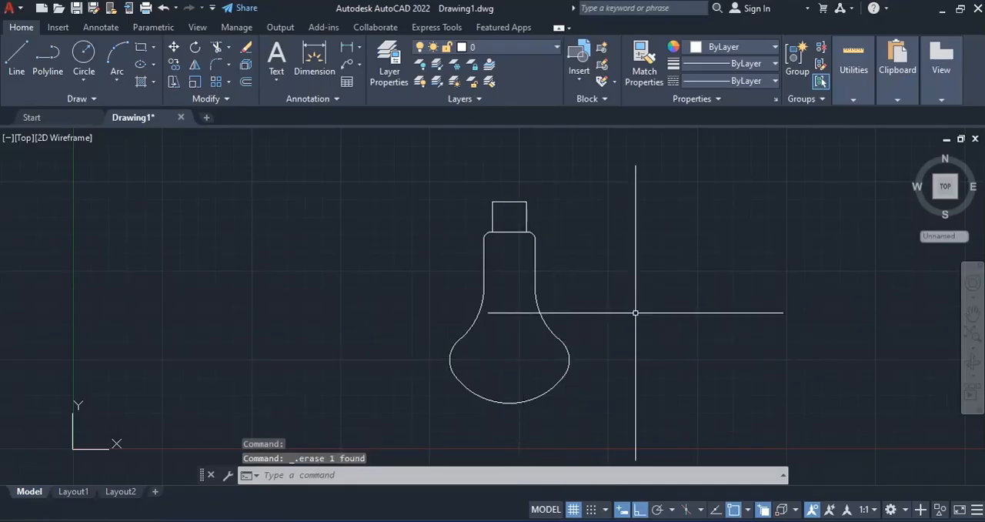
- Zoom to a window around the bulb outline and compare it with the figure in the PDF
scroll(631, 358, "up", 1)
scroll(632, 360, "down", 1)
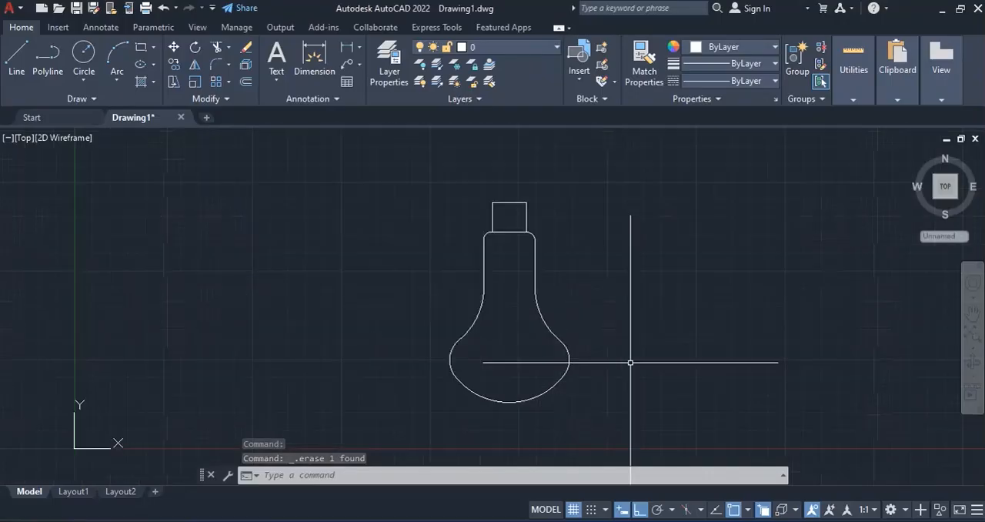
left_click(972, 350)
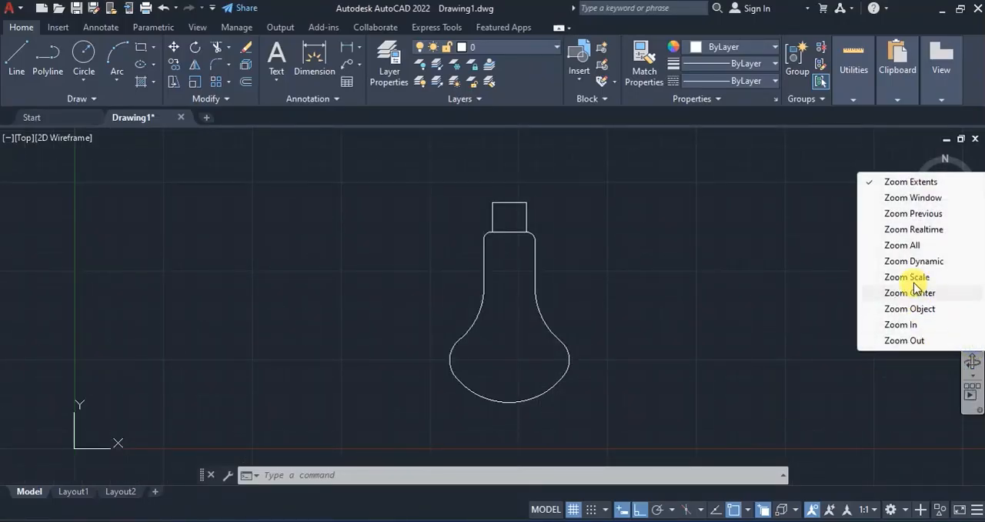
left_click(914, 198)
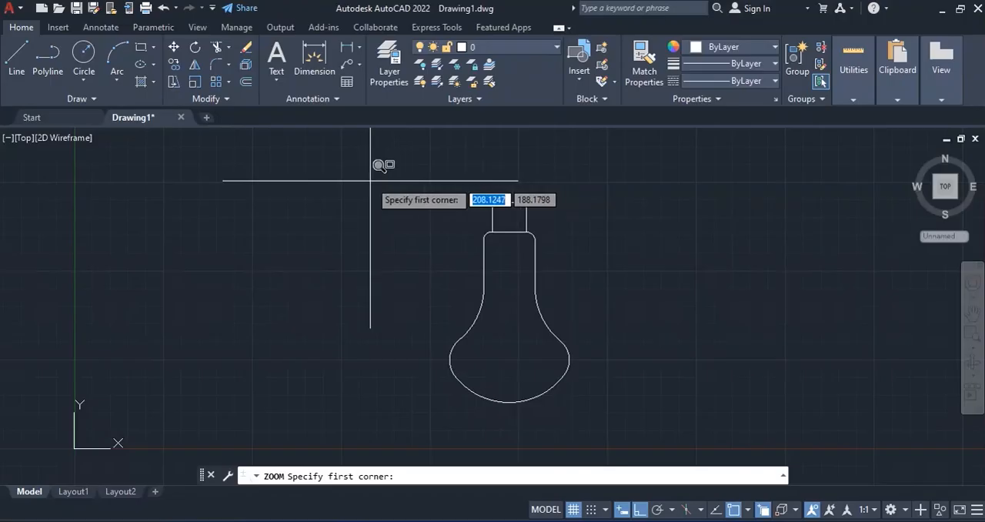
left_click(329, 167)
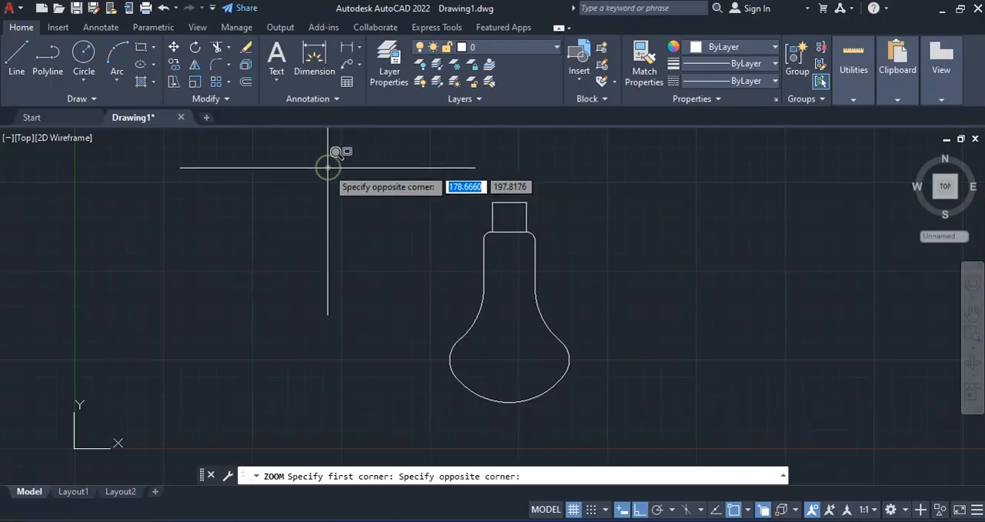
left_click(767, 436)
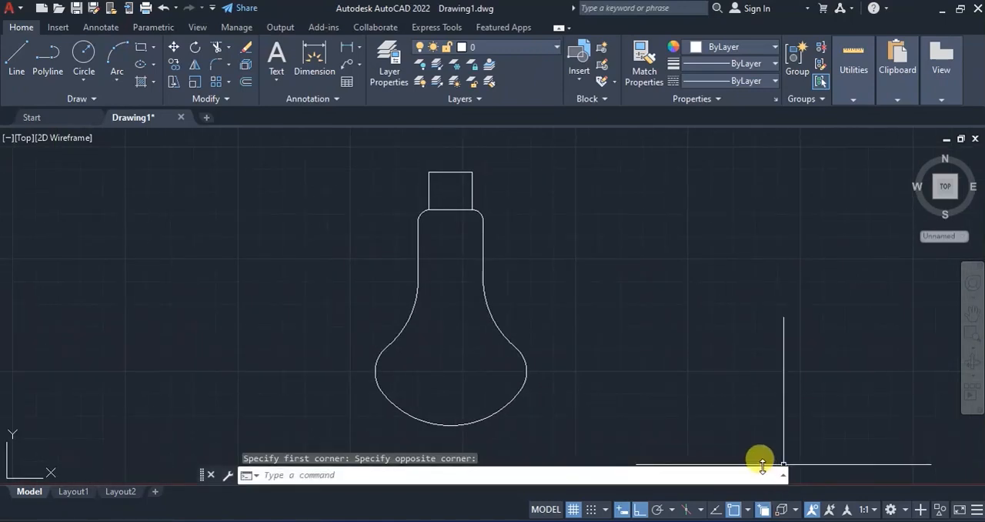
key("alt+Tab")
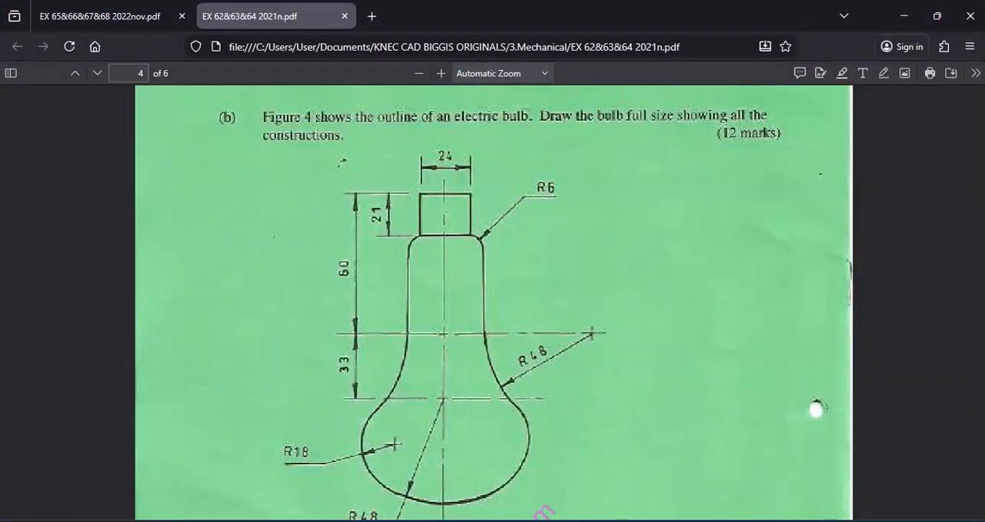
key("alt+Tab")
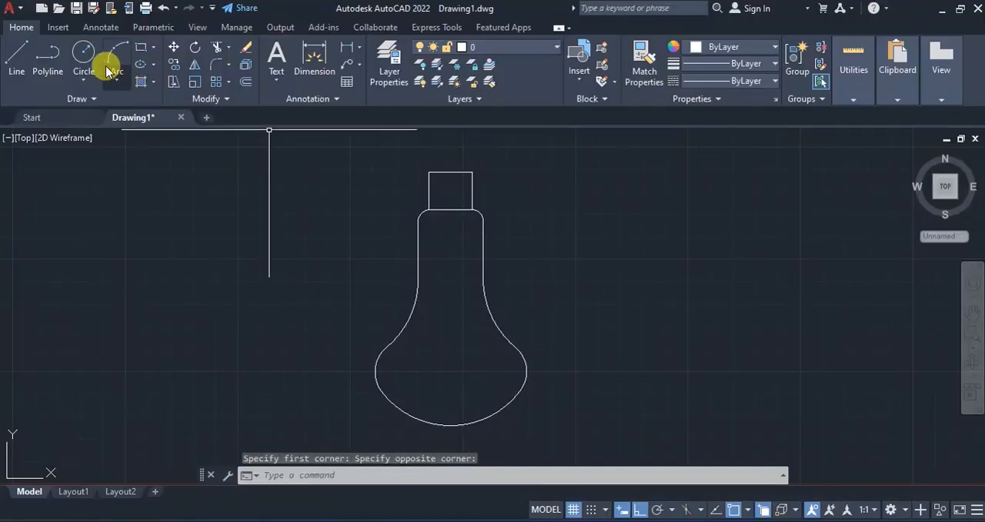
left_click(102, 30)
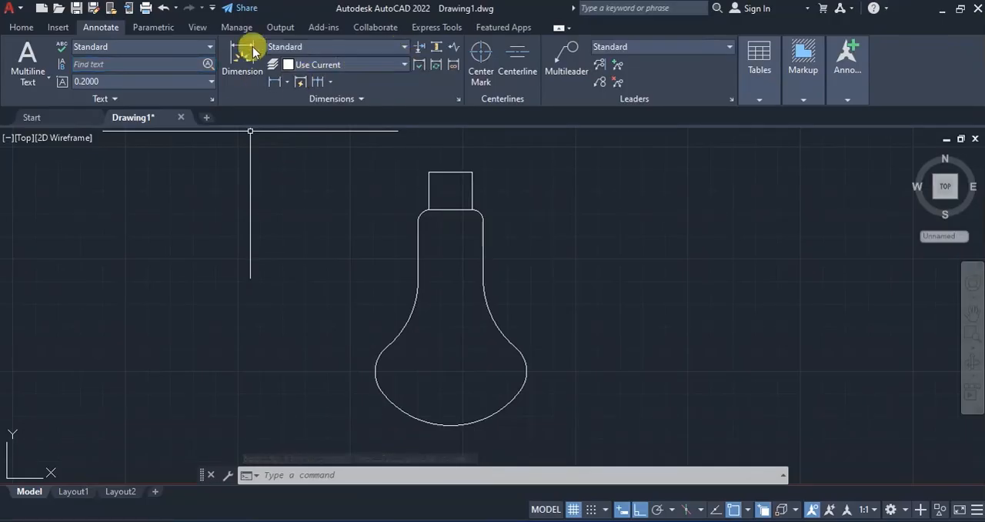
left_click(22, 28)
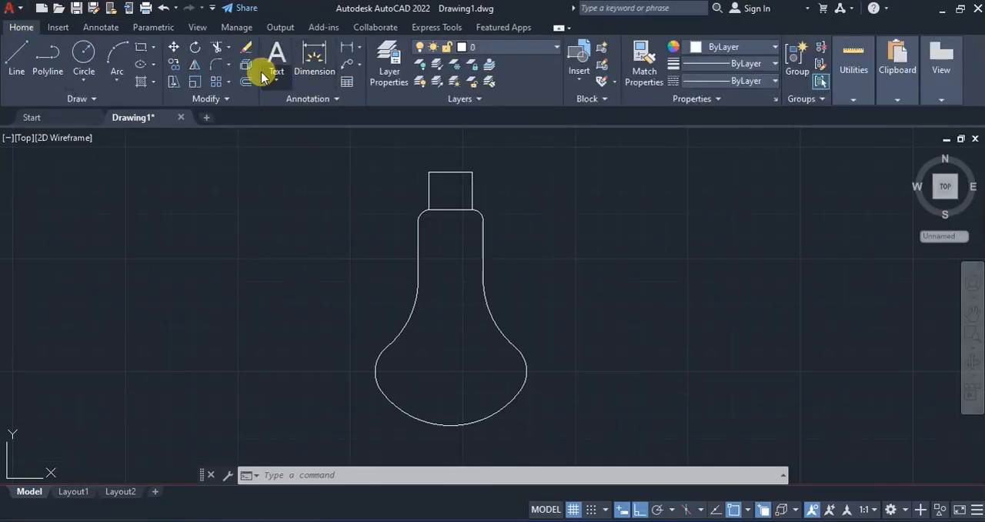
left_click(17, 61)
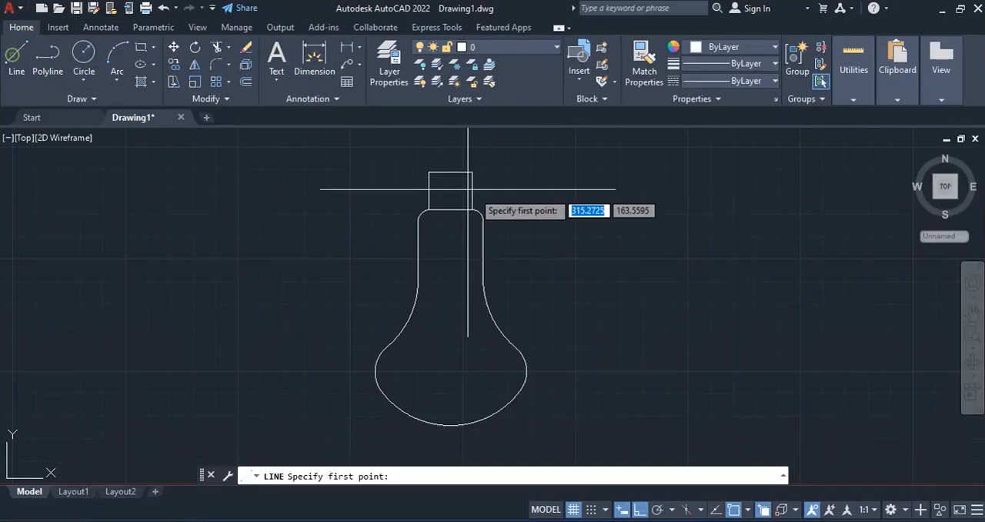
left_click(513, 174)
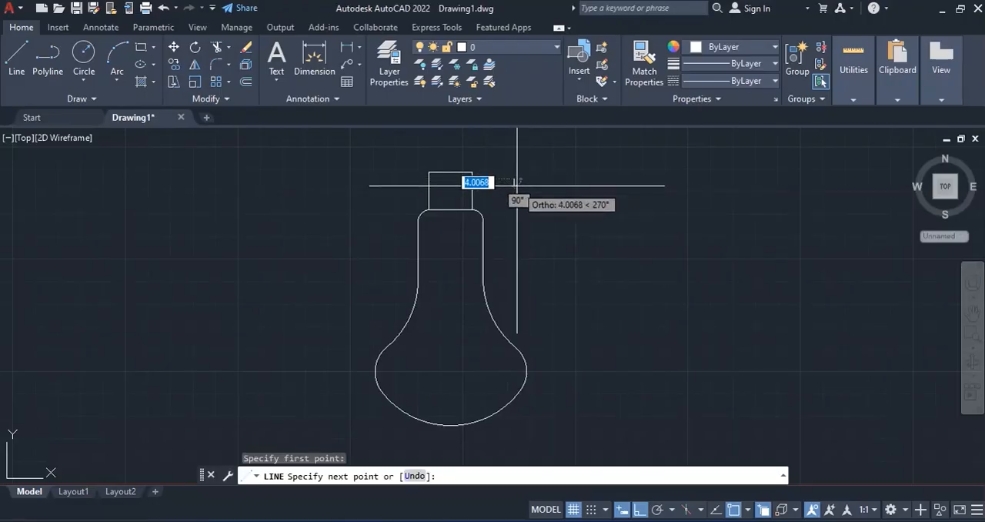
key("Escape")
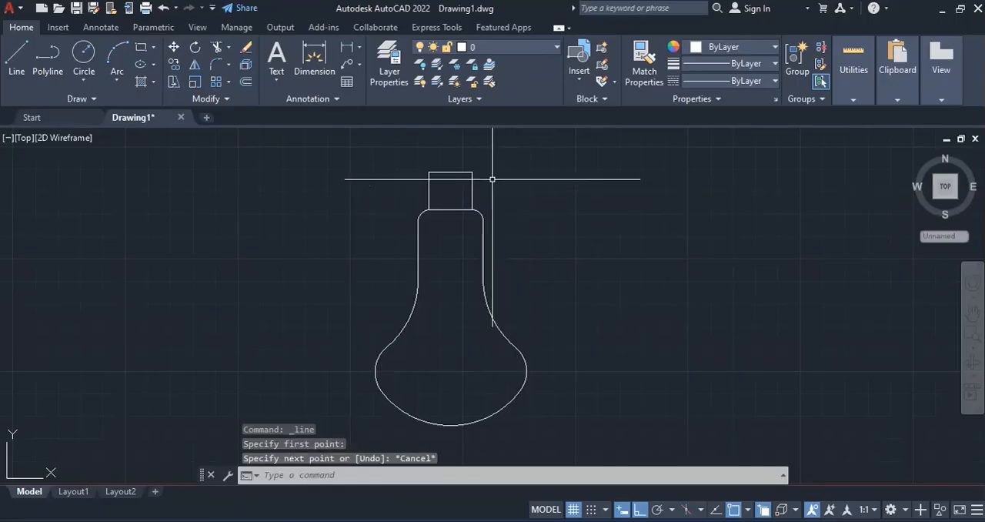
- Modify the Standard dimension style by setting its text height to 4
left_click(101, 27)
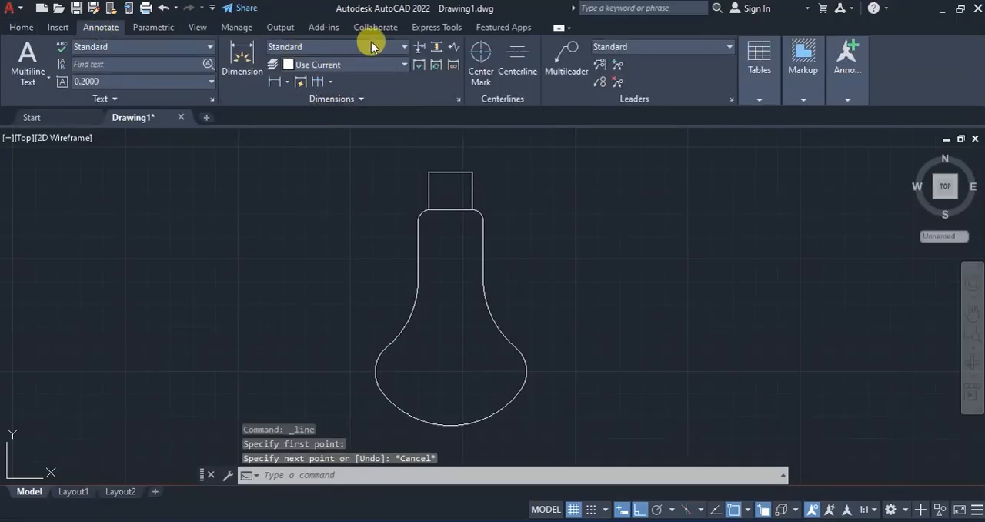
left_click(400, 49)
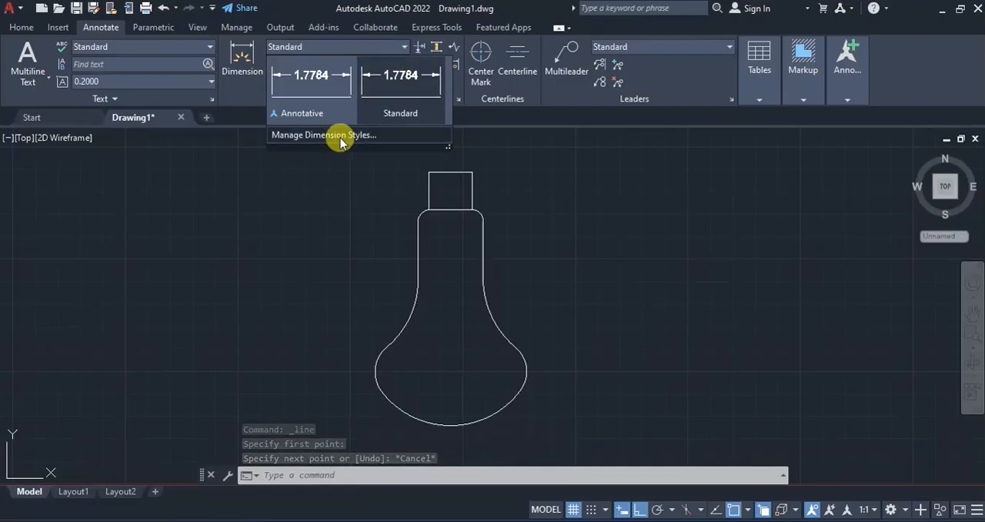
left_click(315, 136)
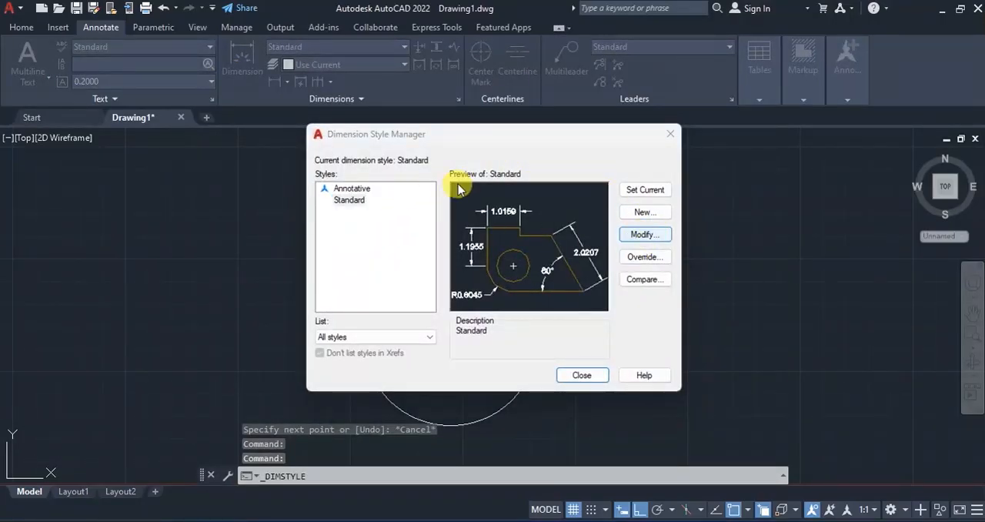
key("Return")
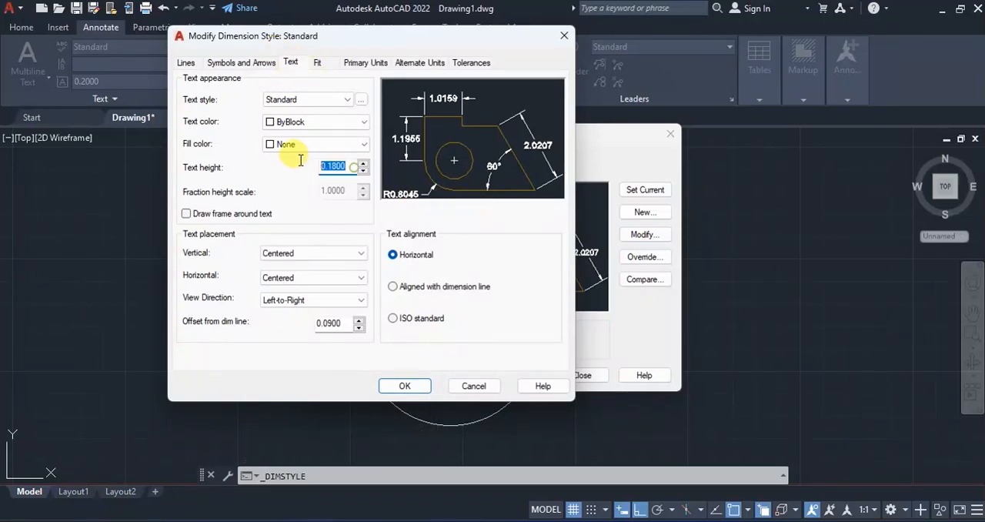
type("4")
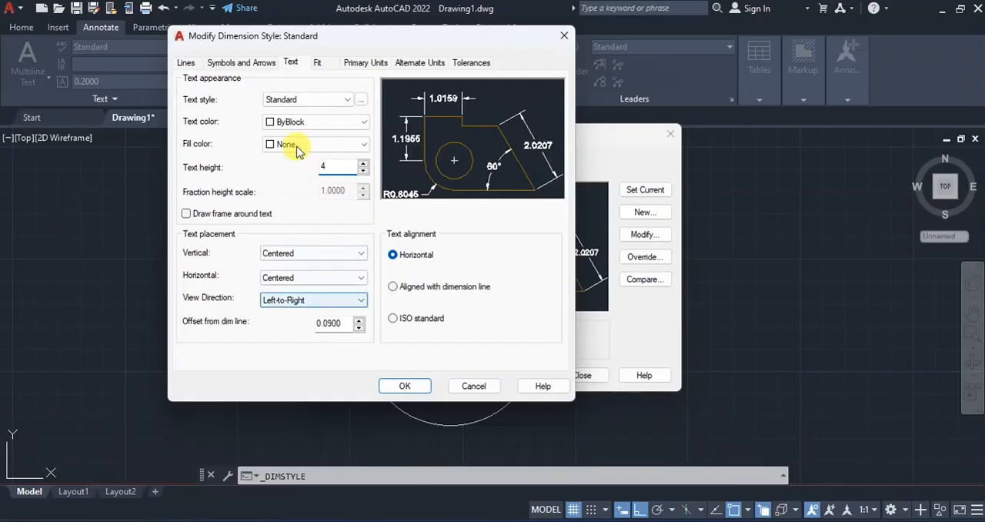
- Enlarge the Standard style's arrowheads, set the linear dimension precision to 0 and save the style
left_click(248, 64)
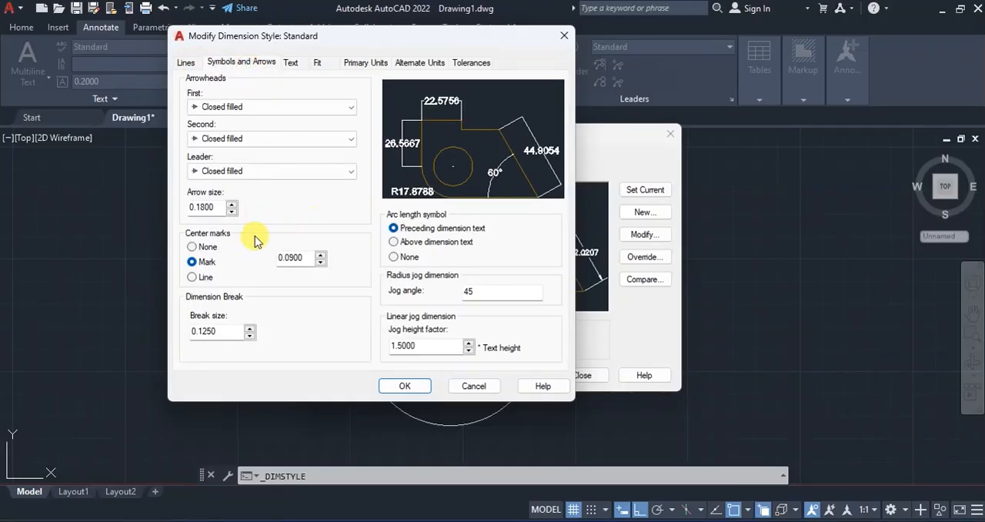
left_click_drag(217, 207, 158, 206)
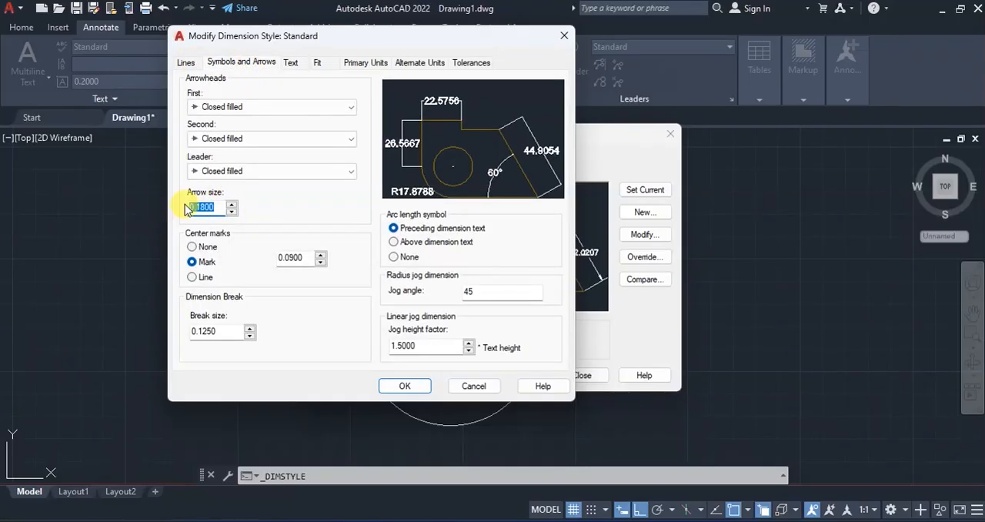
left_click(372, 64)
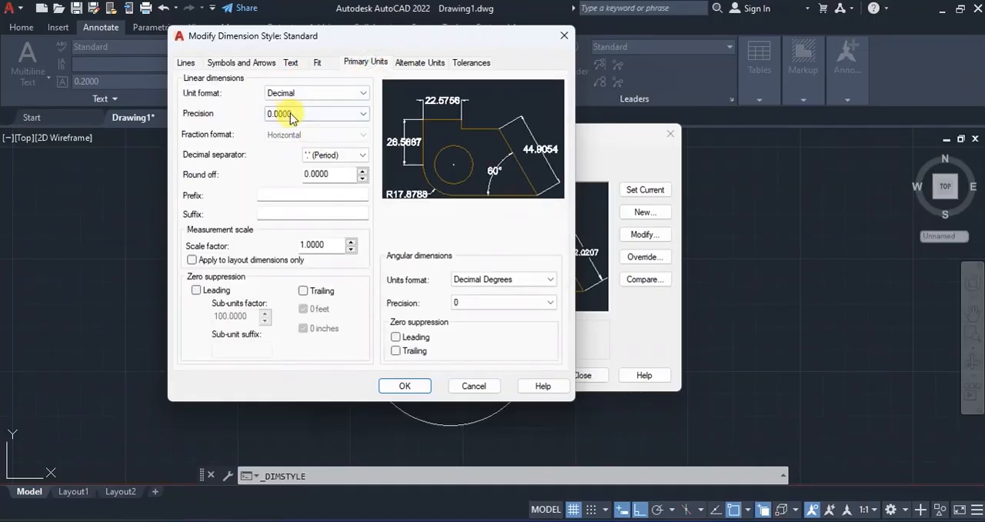
left_click(290, 113)
left_click(278, 127)
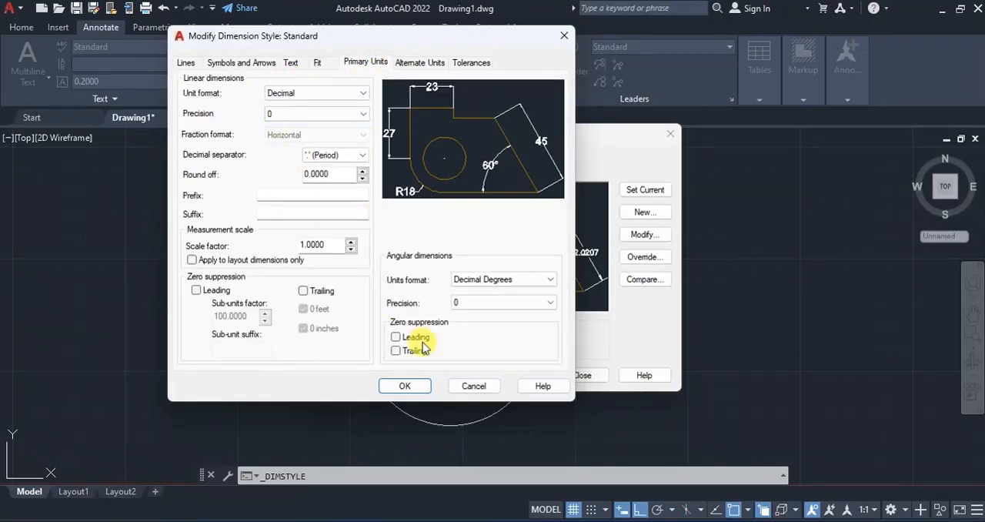
left_click(405, 386)
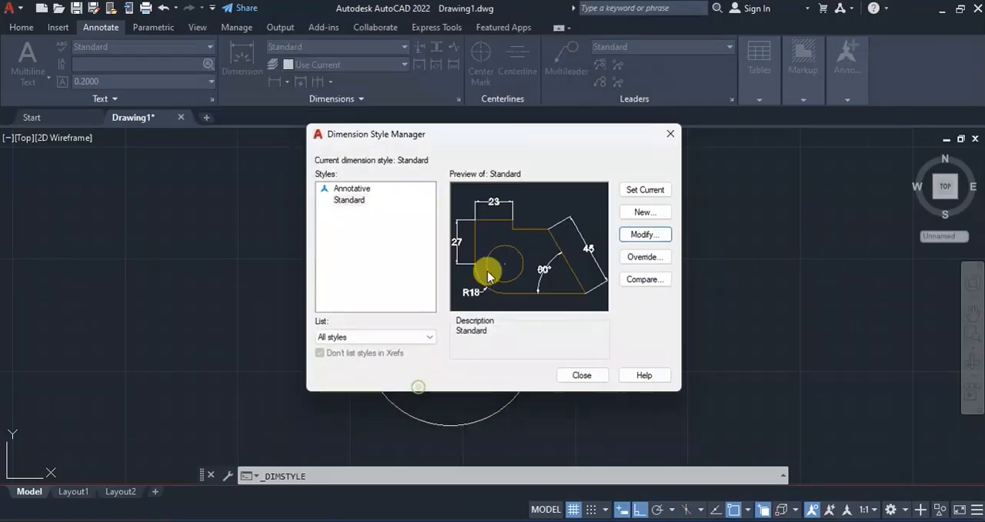
left_click(579, 377)
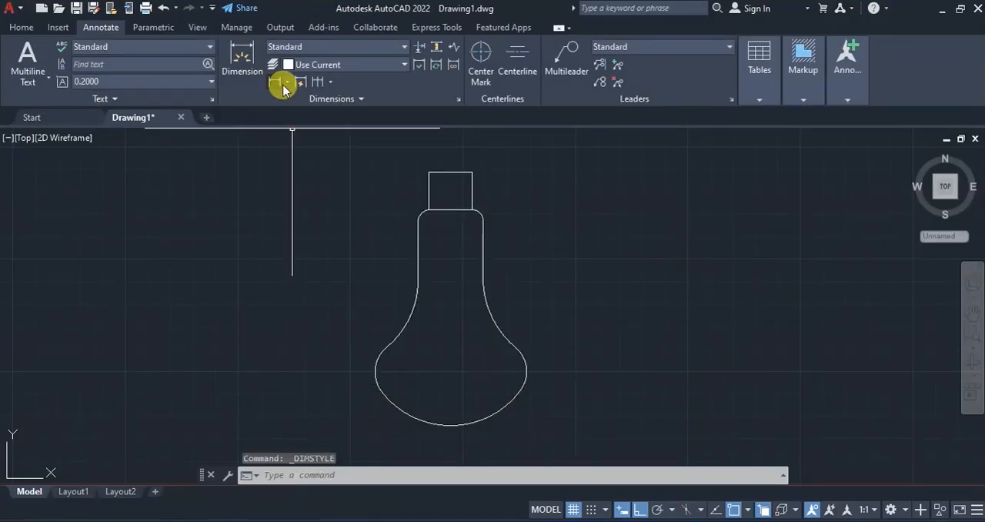
- Add a linear dimension for the width of the bulb's cap, placed above its top edge
left_click(288, 83)
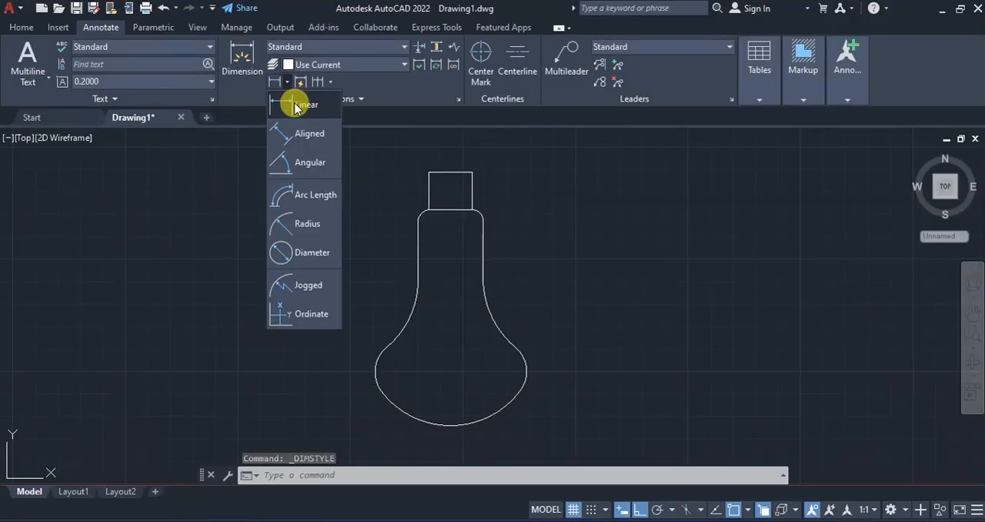
left_click(295, 106)
left_click(429, 172)
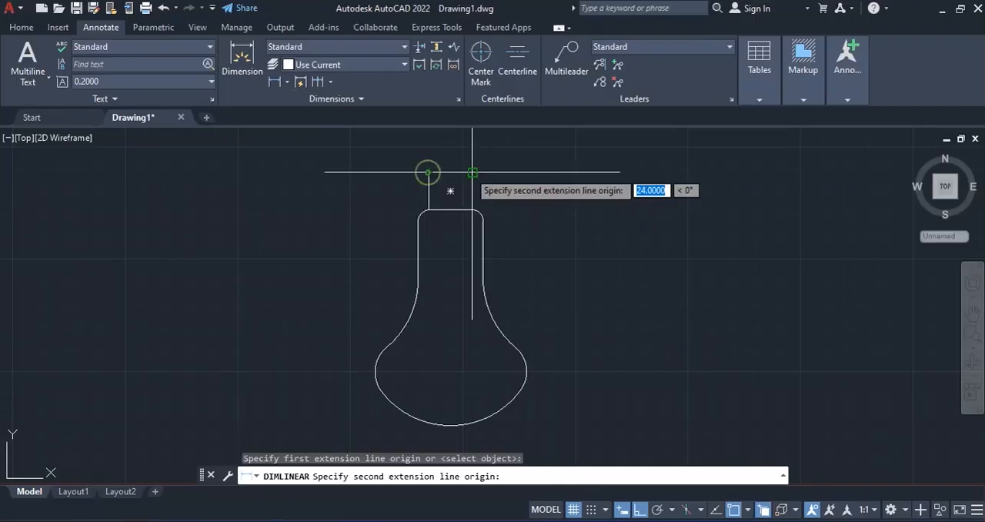
left_click(472, 172)
left_click(451, 153)
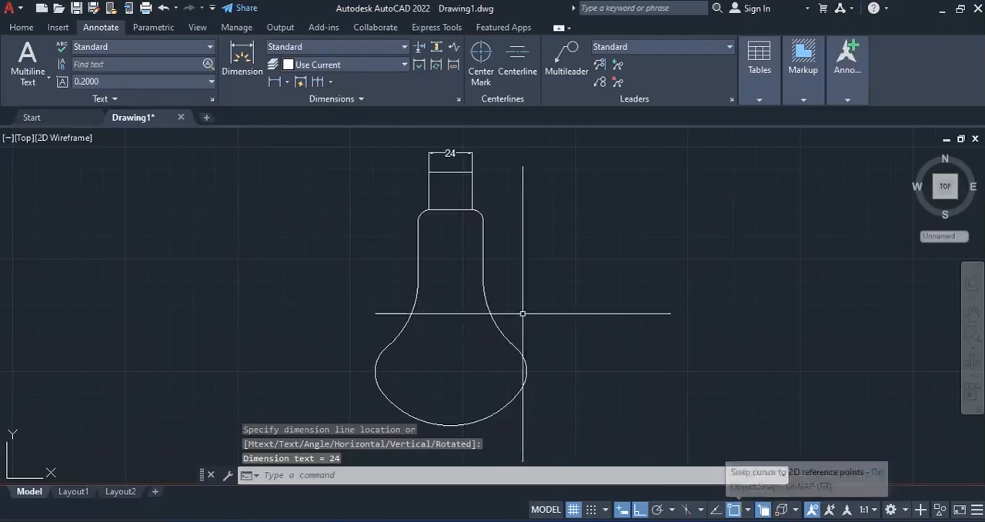
- Add a radius dimension to the right bulge arc of the bulb, with its text outside the outline
left_click(244, 69)
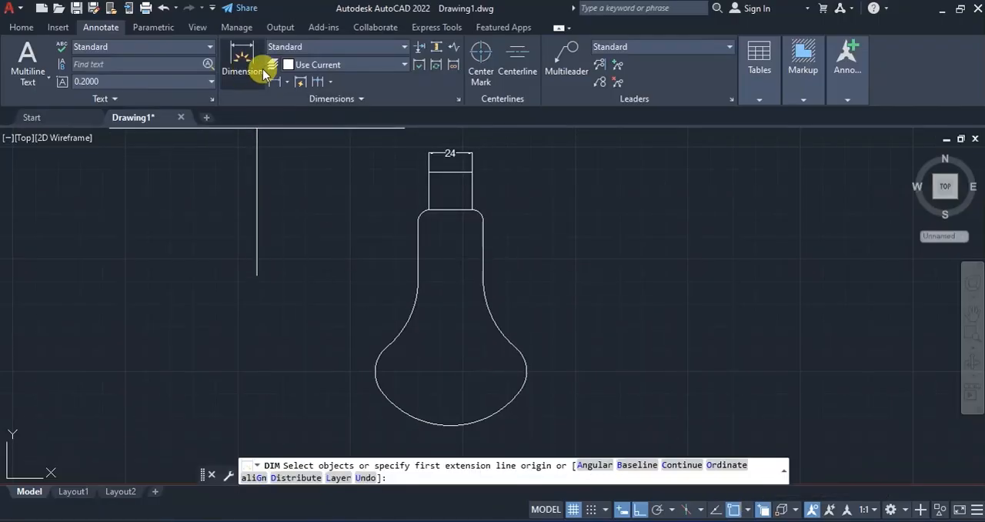
left_click(286, 82)
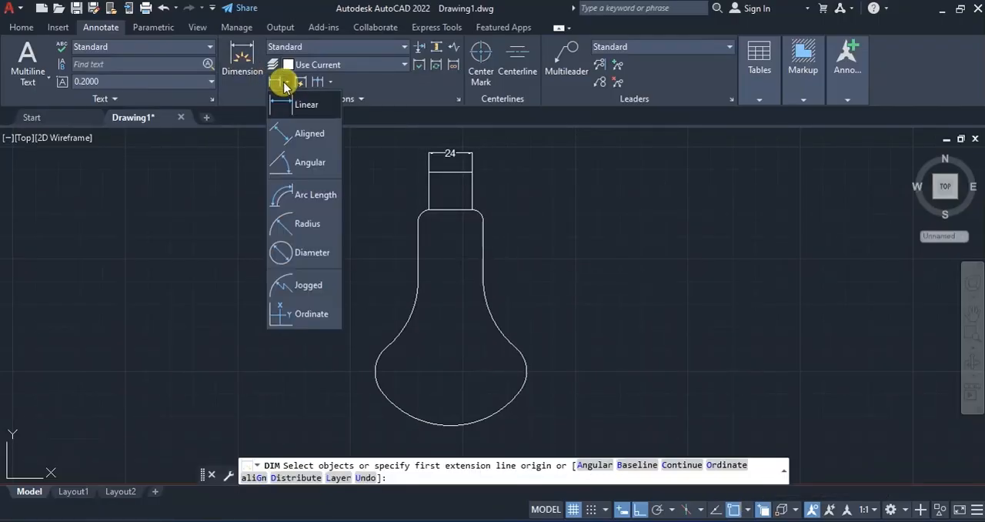
left_click(307, 225)
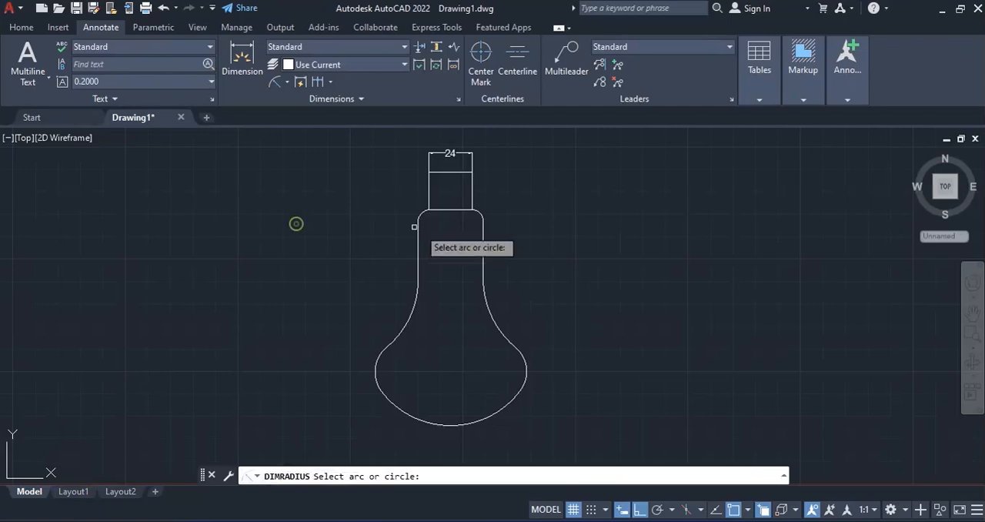
left_click(523, 365)
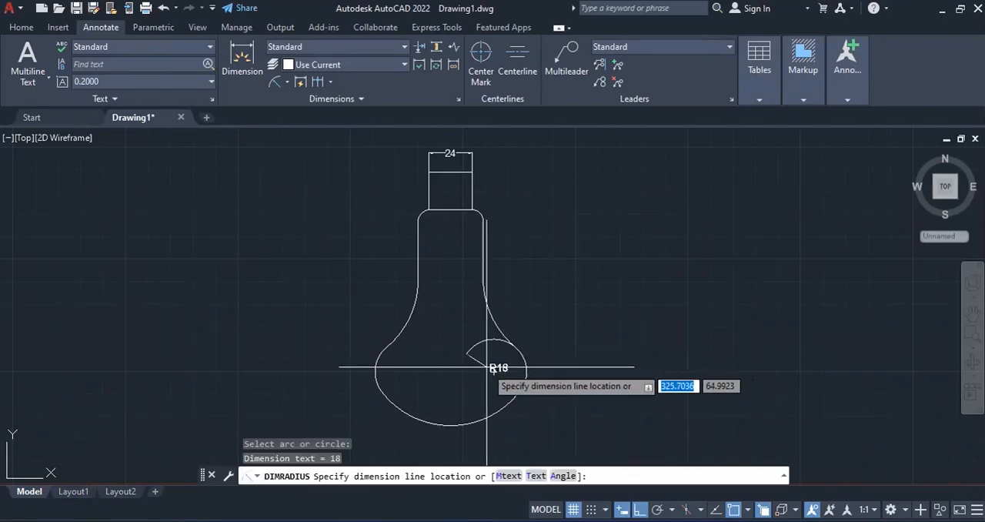
left_click(548, 351)
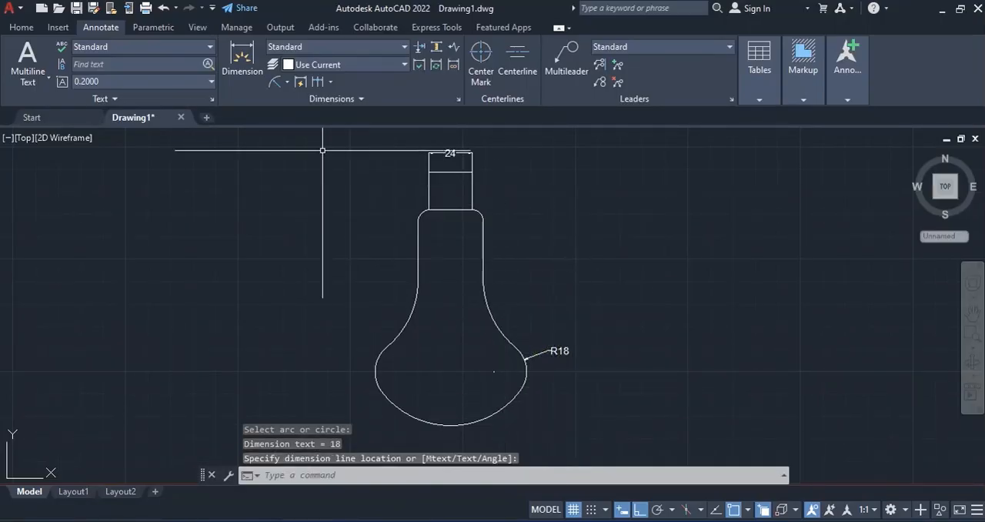
- Add a linear dimension for the height of the bulb's cap, placed to the right of the cap
left_click(285, 83)
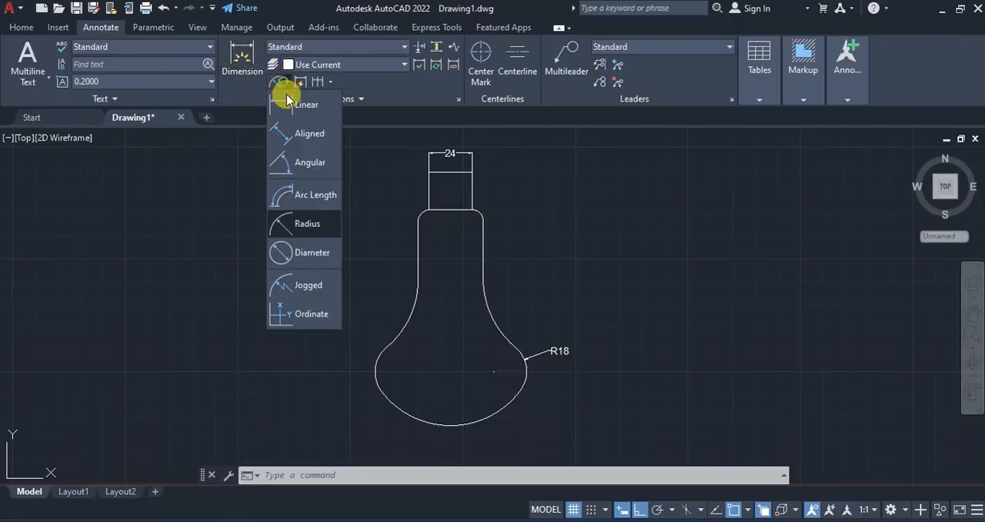
left_click(308, 135)
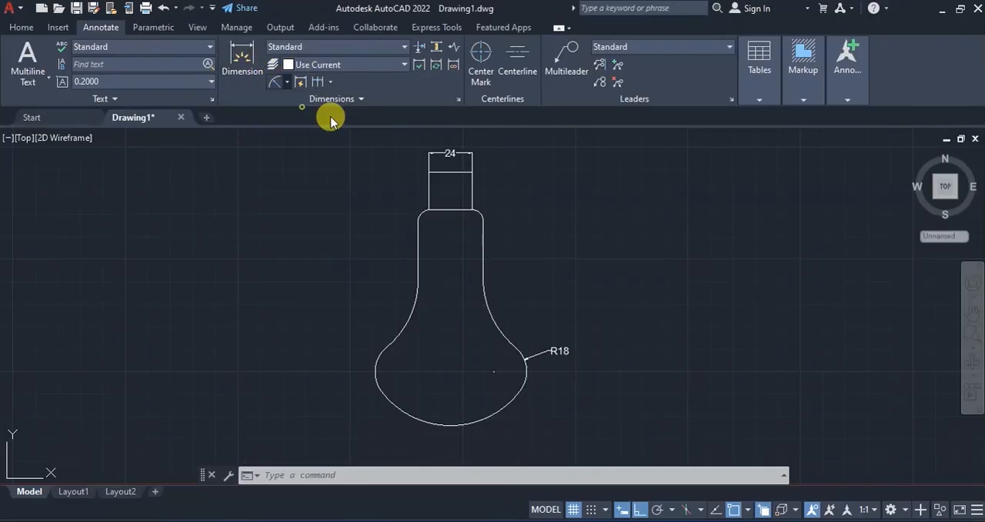
left_click(472, 172)
left_click(472, 209)
left_click(491, 192)
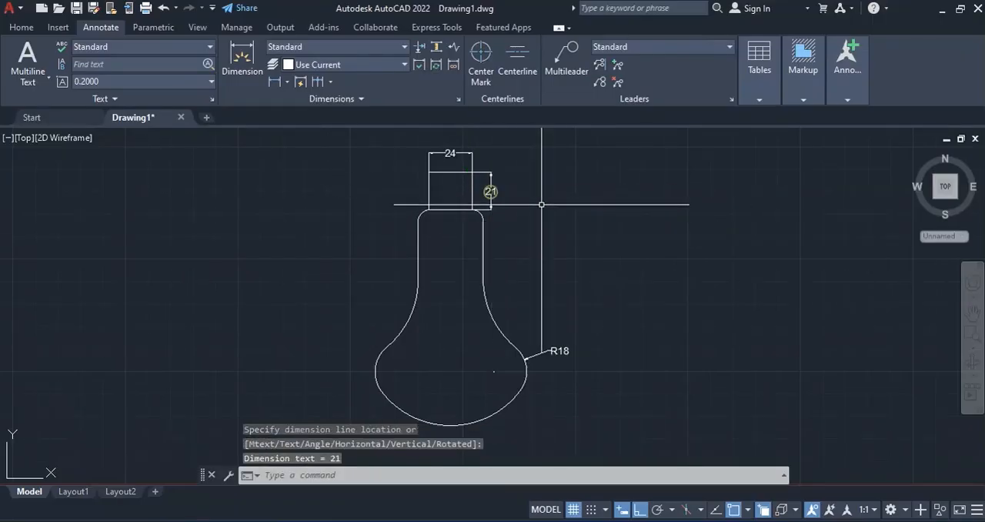
- Add a radius dimension to the upper-left neck fillet, placed outside the outline, and check the dimensions against the figure in the PDF
left_click(288, 81)
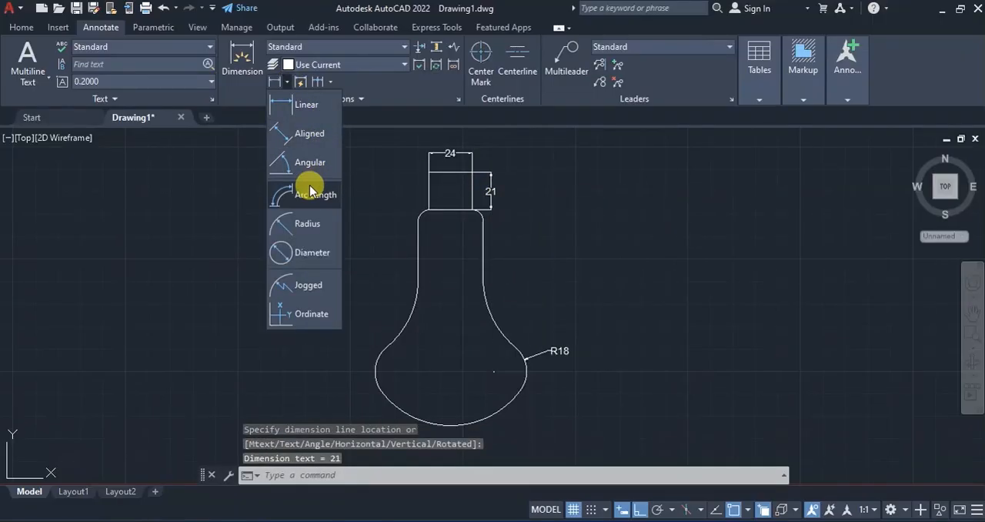
left_click(305, 223)
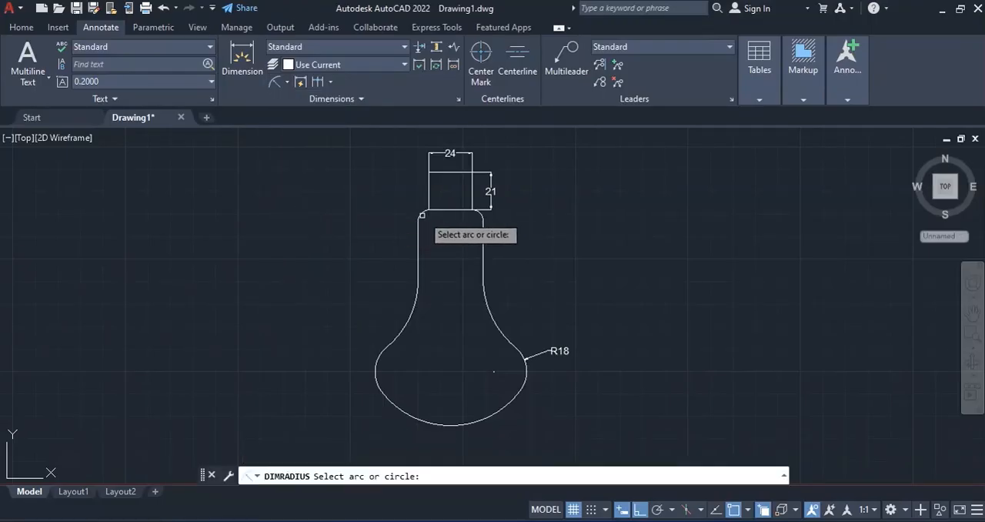
left_click(420, 215)
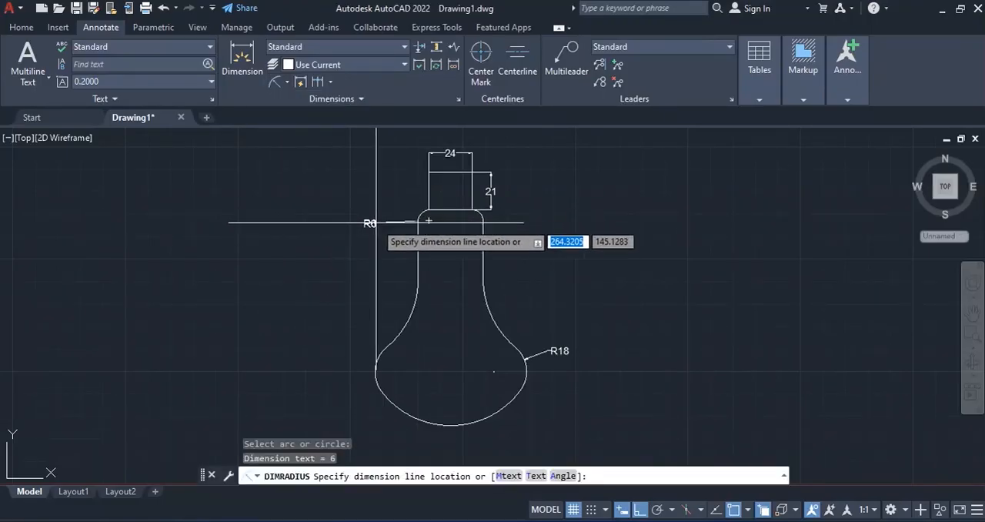
left_click(375, 216)
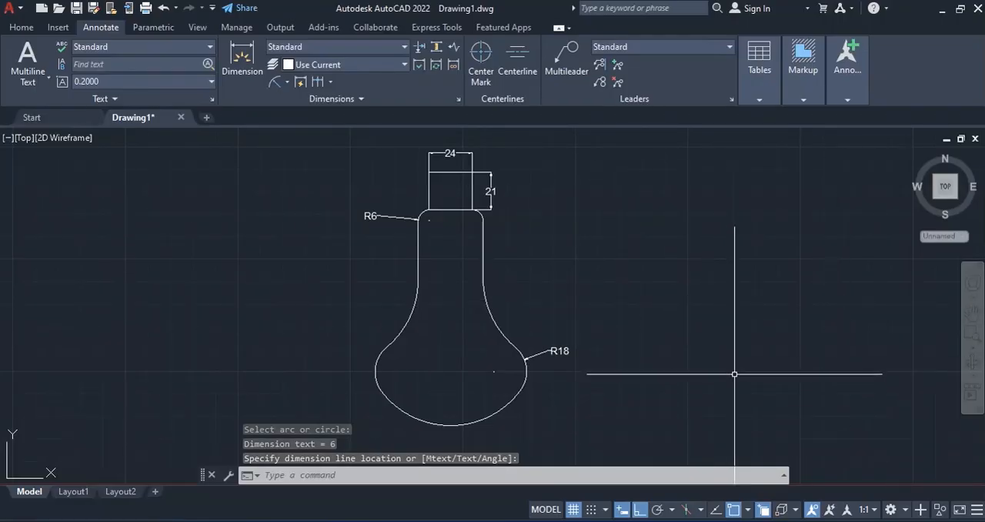
key("alt+Tab")
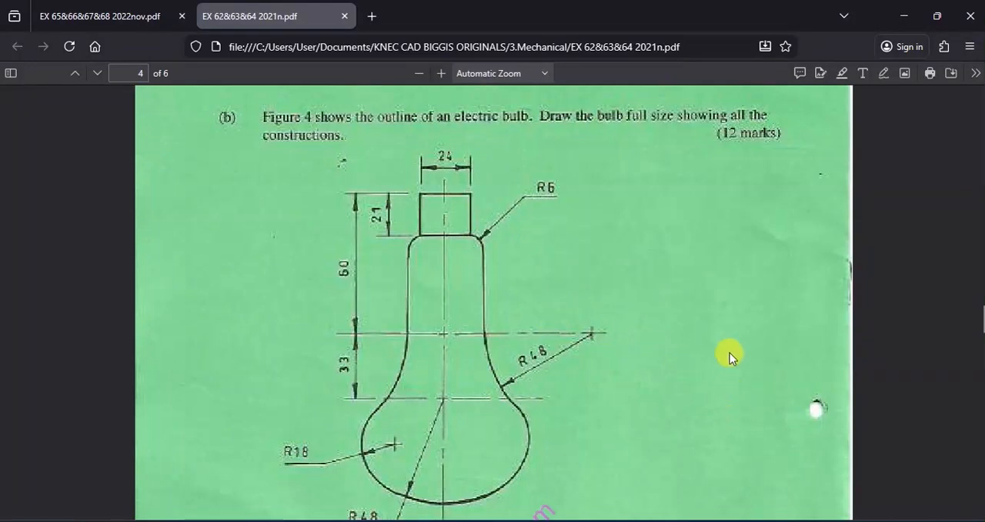
left_click(764, 521)
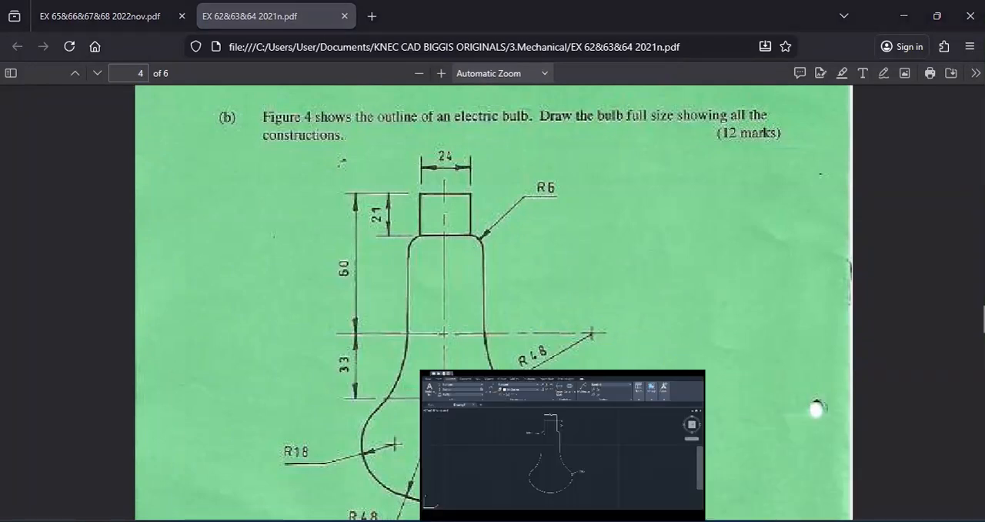